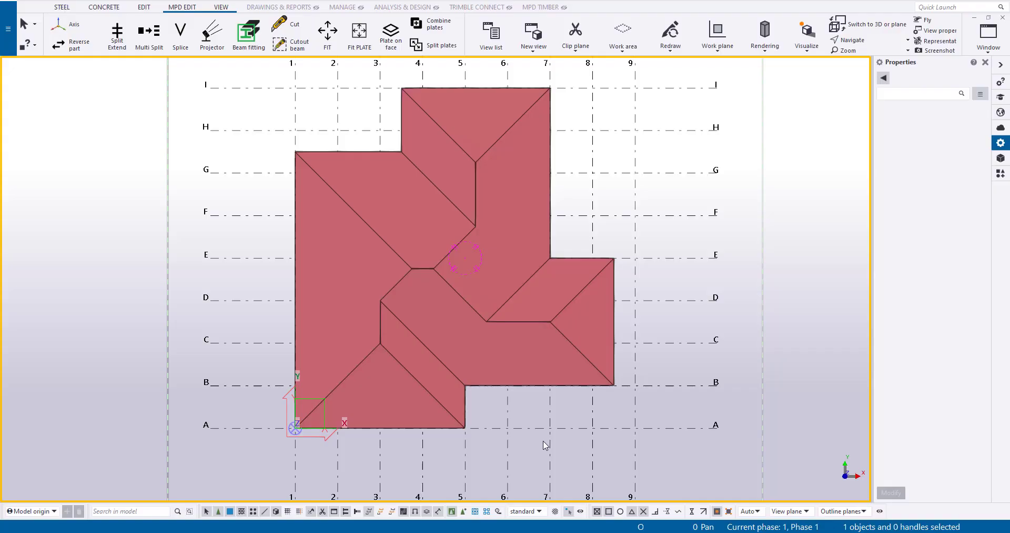
Fit the end of the inclined plate to the face of the upright plate with the size option Minimize
{"action": "middle_click_drag", "start_coordinate": [535, 446], "coordinate": [890, 343], "text": "ctrl"}
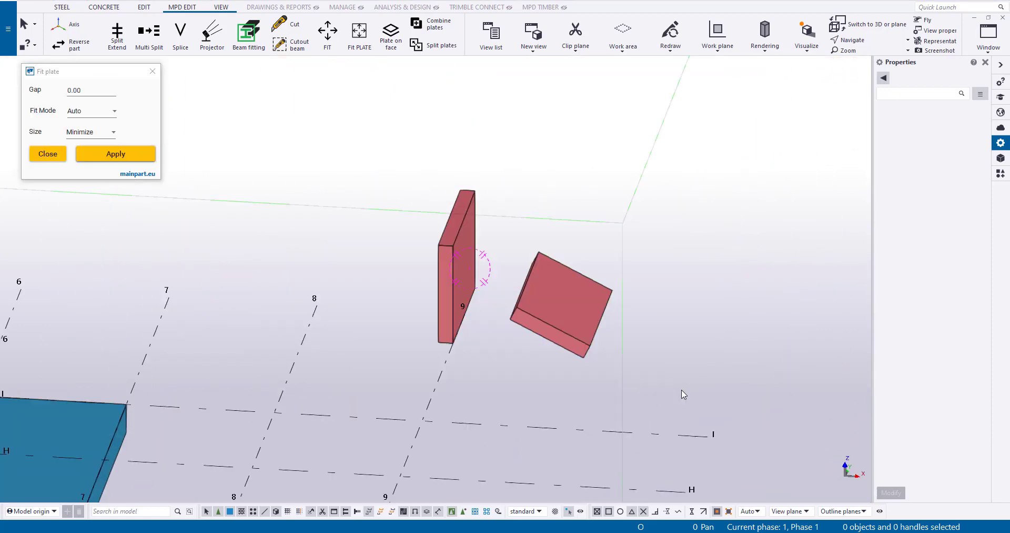
{"action": "middle_click_drag", "start_coordinate": [688, 381], "coordinate": [648, 287], "text": "ctrl"}
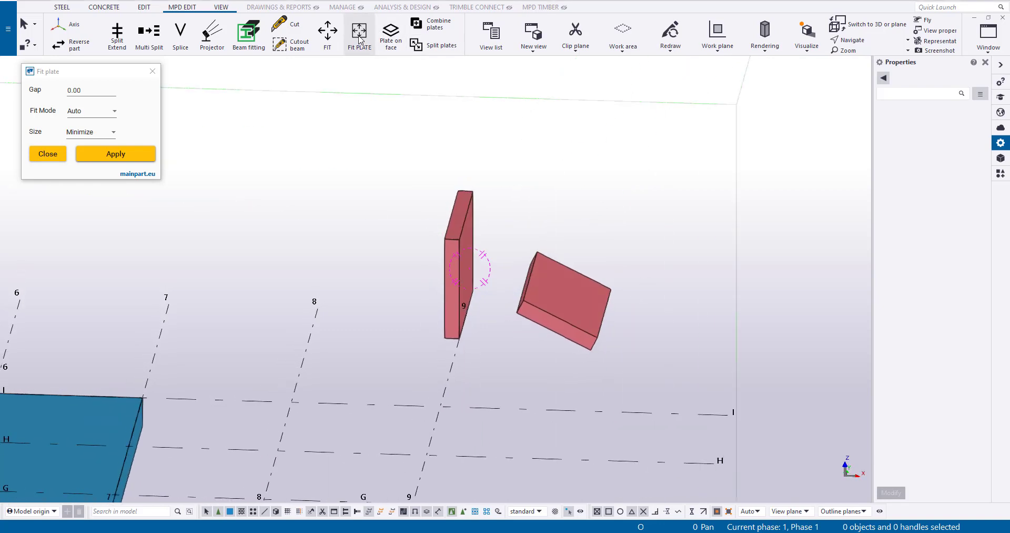
{"action": "left_click", "coordinate": [467, 252]}
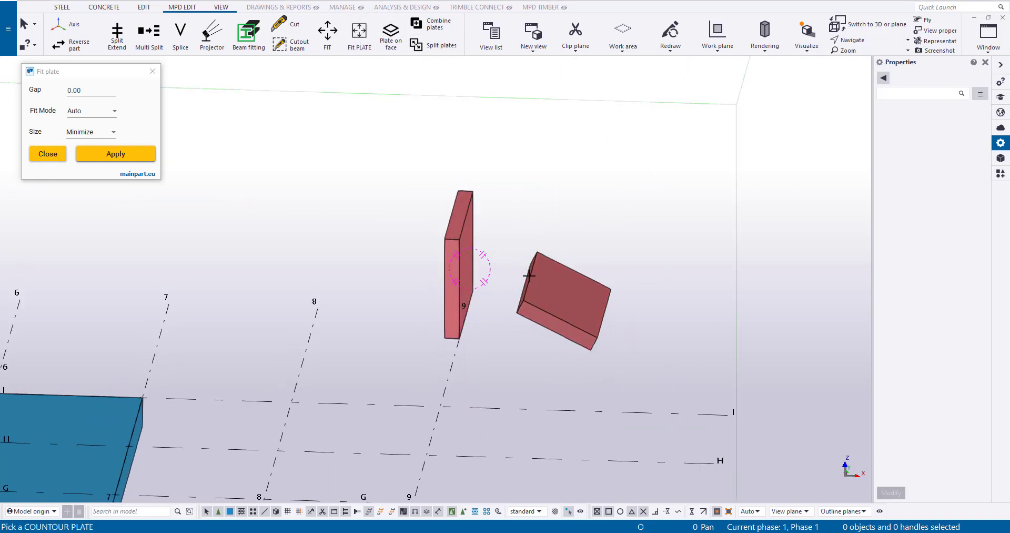
{"action": "left_click", "coordinate": [529, 275]}
Set the plate fitting size to Maximize and fit the inclined plate to the upright plate's face again
{"action": "left_click", "coordinate": [105, 132]}
{"action": "left_click", "coordinate": [108, 158]}
{"action": "left_click", "coordinate": [367, 37]}
{"action": "left_click", "coordinate": [469, 231]}
{"action": "left_click", "coordinate": [493, 248]}
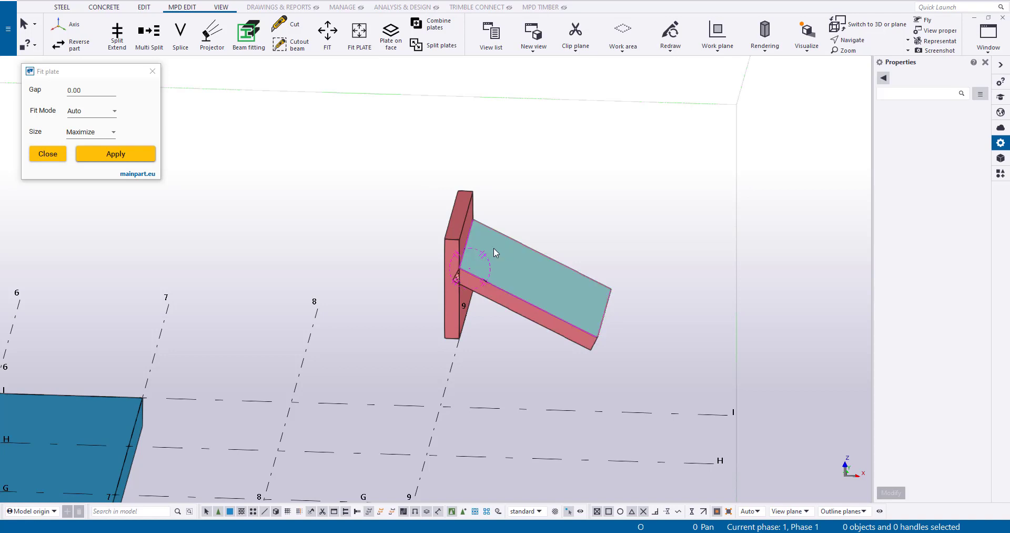
Set the plate fitting size back to Minimize and refit the inclined plate's end to the upright plate
{"action": "left_click", "coordinate": [112, 132]}
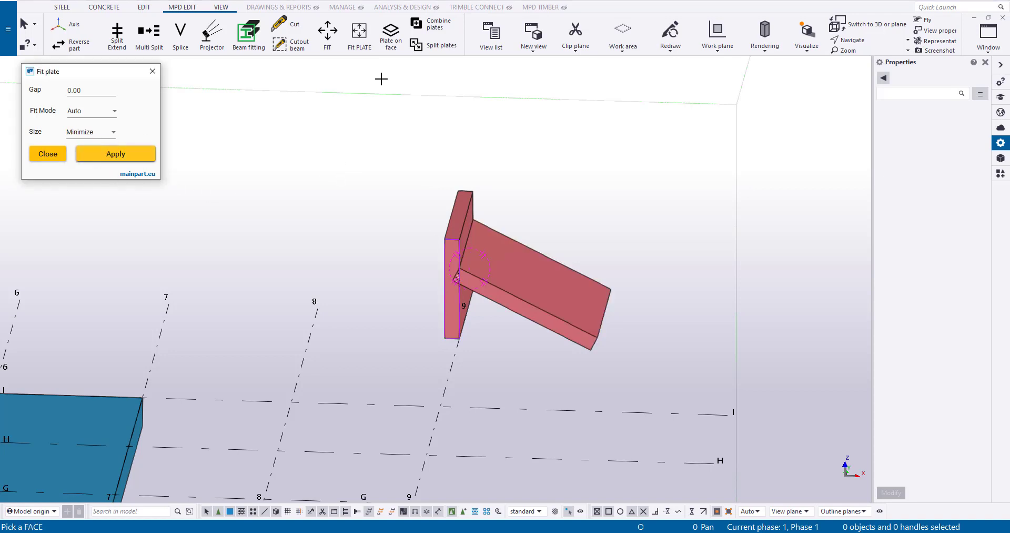
{"action": "left_click", "coordinate": [477, 257]}
{"action": "left_click", "coordinate": [477, 256]}
{"action": "scroll", "coordinate": [477, 248], "scroll_direction": "up", "scroll_amount": 5}
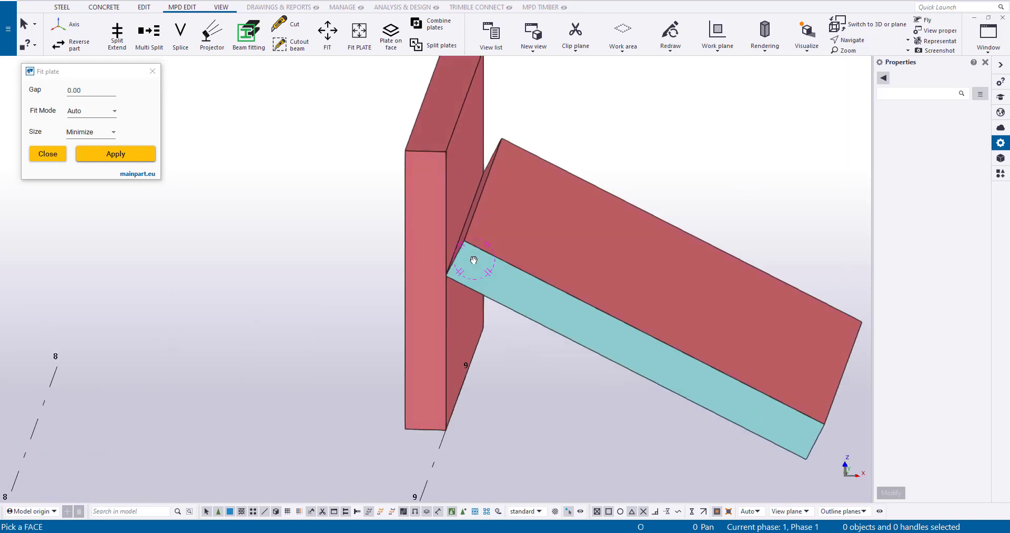
{"action": "right_click", "coordinate": [501, 255]}
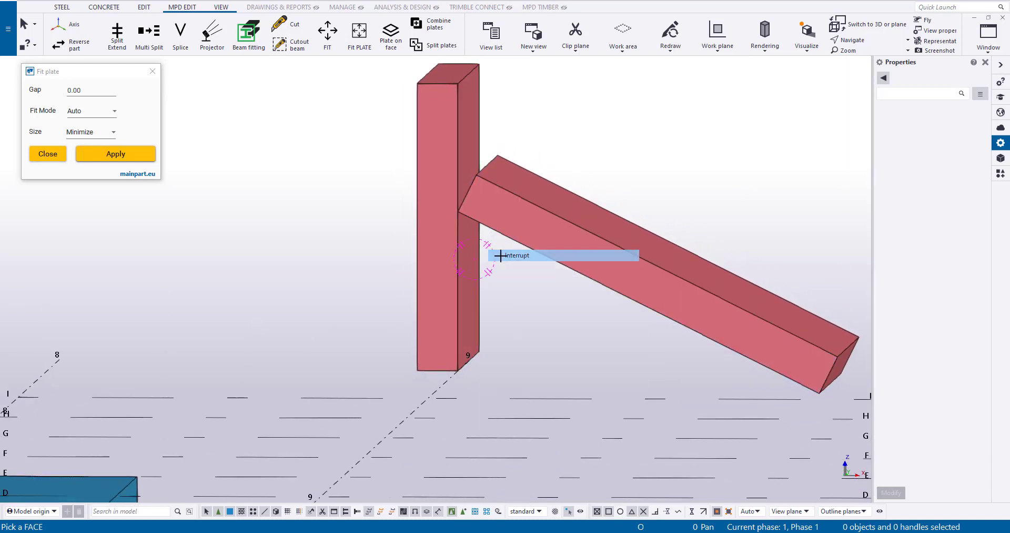
Delete the inclined plate attached to the upright plate near grid line 9
{"action": "scroll", "coordinate": [511, 256], "scroll_direction": "down", "scroll_amount": 8}
{"action": "middle_click_drag", "start_coordinate": [511, 257], "coordinate": [506, 282], "text": "ctrl"}
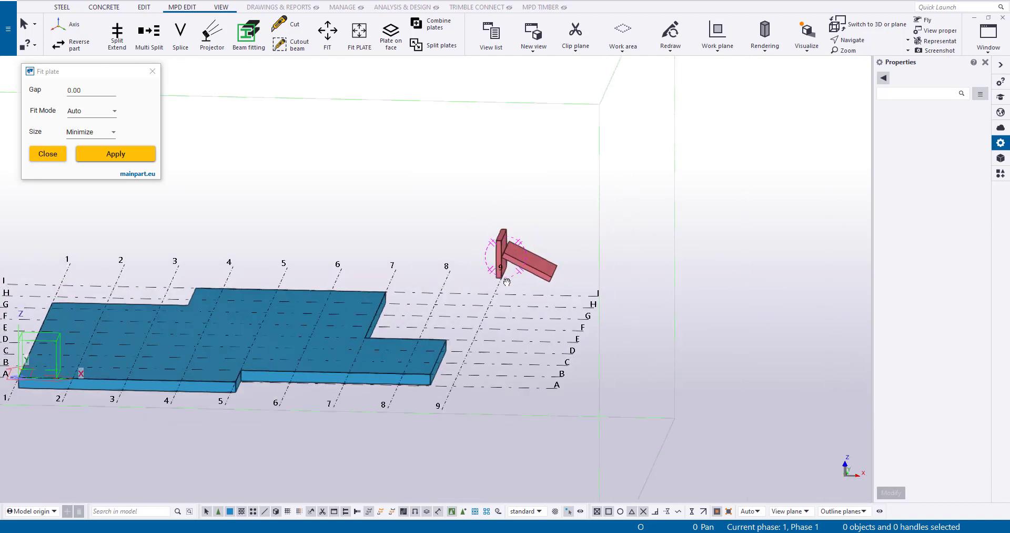
{"action": "left_click", "coordinate": [518, 261]}
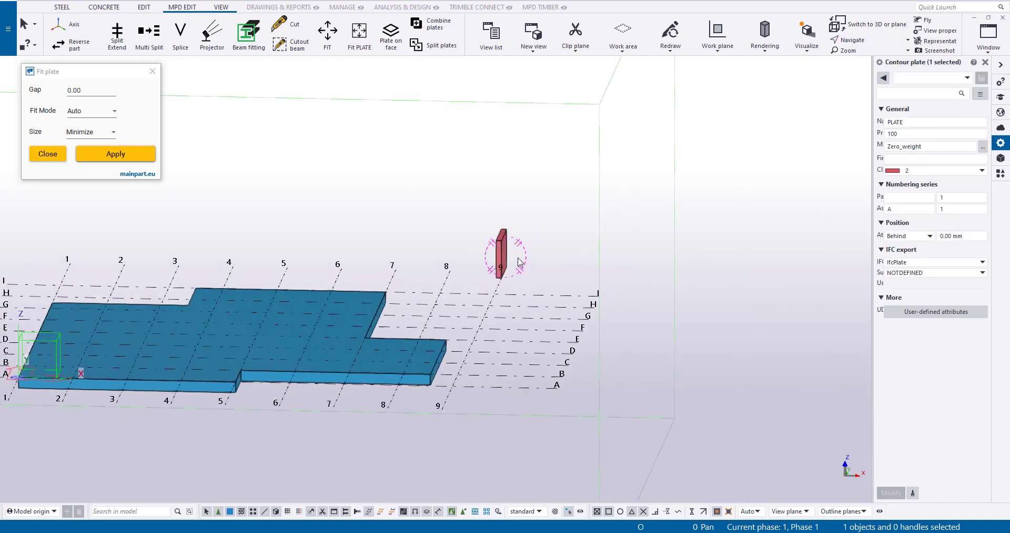
{"action": "left_click", "coordinate": [518, 262]}
Copy the upright plate from its bottom corner to the top corner of the blue slab near grids 8 and B
{"action": "middle_click_drag", "start_coordinate": [571, 236], "coordinate": [447, 242], "text": "ctrl"}
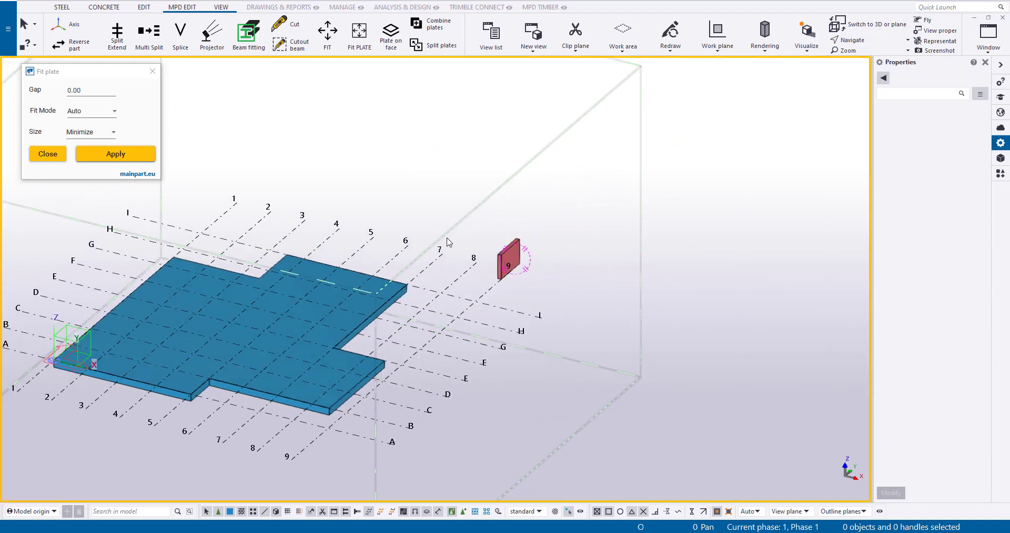
{"action": "left_click", "coordinate": [515, 256]}
{"action": "right_click", "coordinate": [515, 256]}
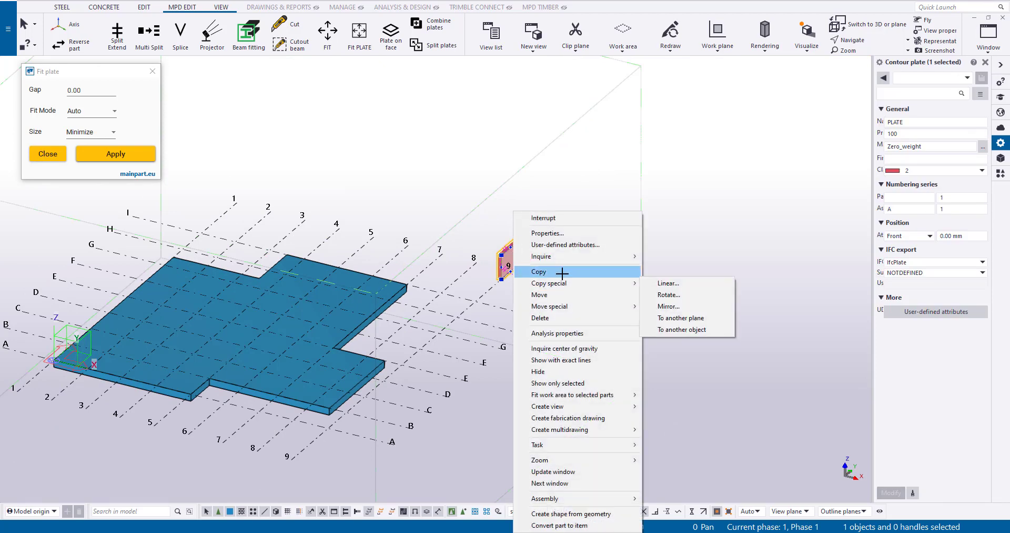
{"action": "left_click", "coordinate": [562, 273]}
{"action": "left_click", "coordinate": [502, 279]}
{"action": "scroll", "coordinate": [442, 318], "scroll_direction": "up", "scroll_amount": 5}
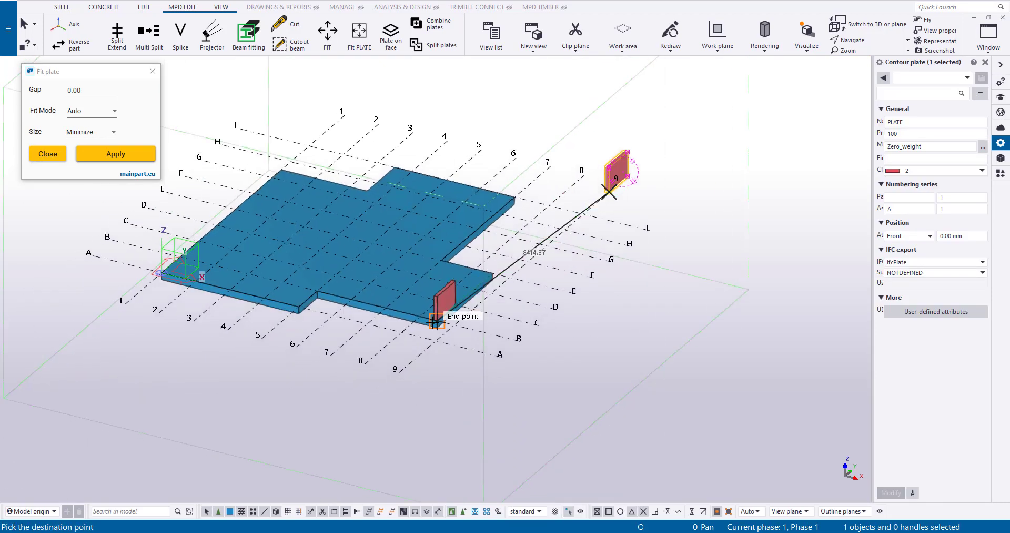
{"action": "scroll", "coordinate": [444, 322], "scroll_direction": "down", "scroll_amount": 5}
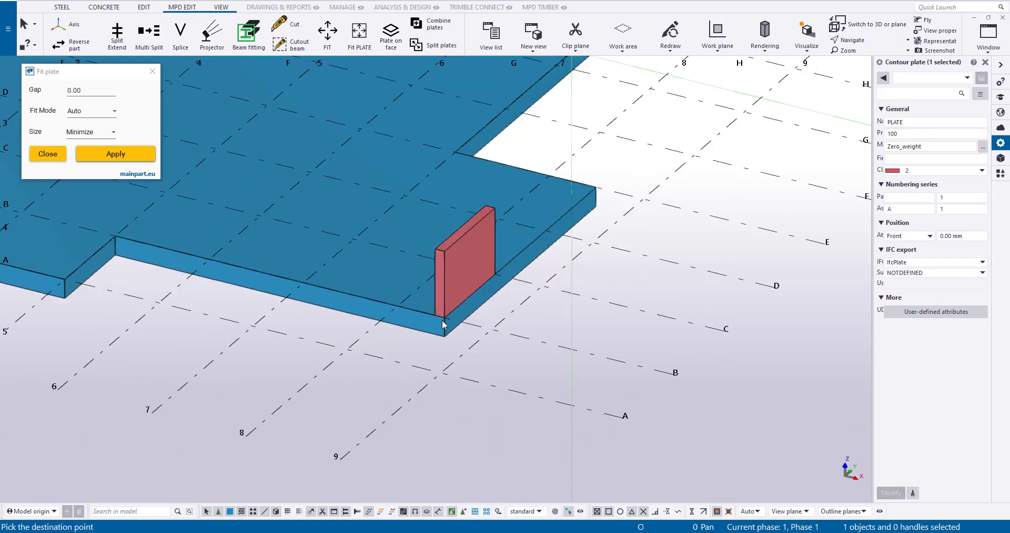
{"action": "left_click", "coordinate": [440, 288]}
Delete the original upright plate standing outside the blue slab
{"action": "scroll", "coordinate": [441, 291], "scroll_direction": "down", "scroll_amount": 2}
{"action": "left_click", "coordinate": [691, 109]}
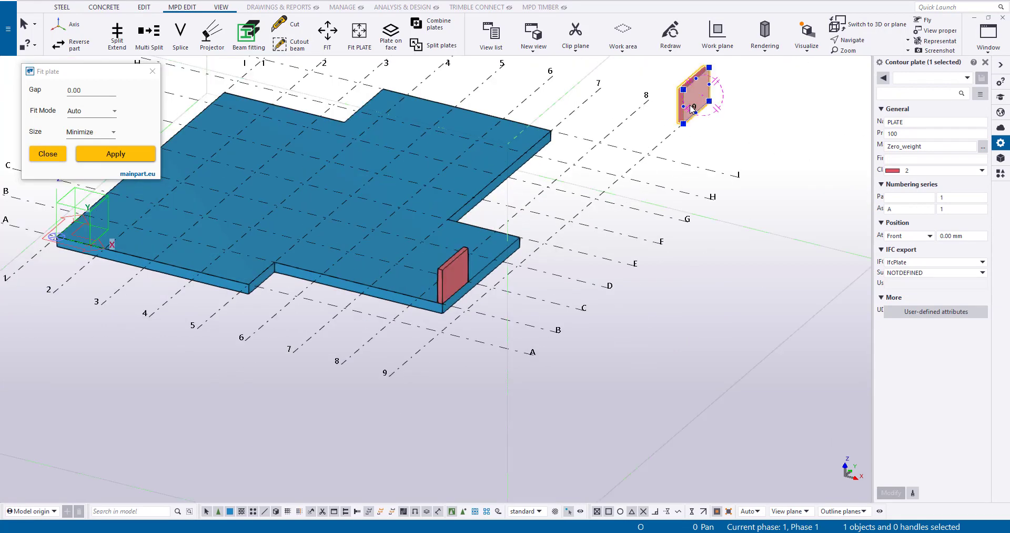
{"action": "key", "text": "Delete"}
Move the two upper corner handles of the copied plate inward over the slab so the plate tilts
{"action": "scroll", "coordinate": [460, 276], "scroll_direction": "up", "scroll_amount": 4}
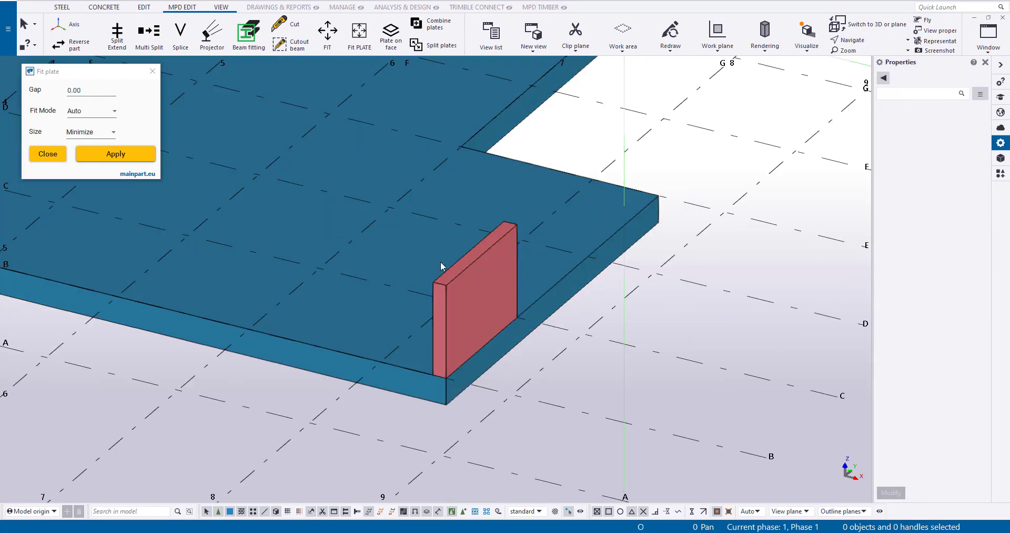
{"action": "left_click", "coordinate": [460, 276]}
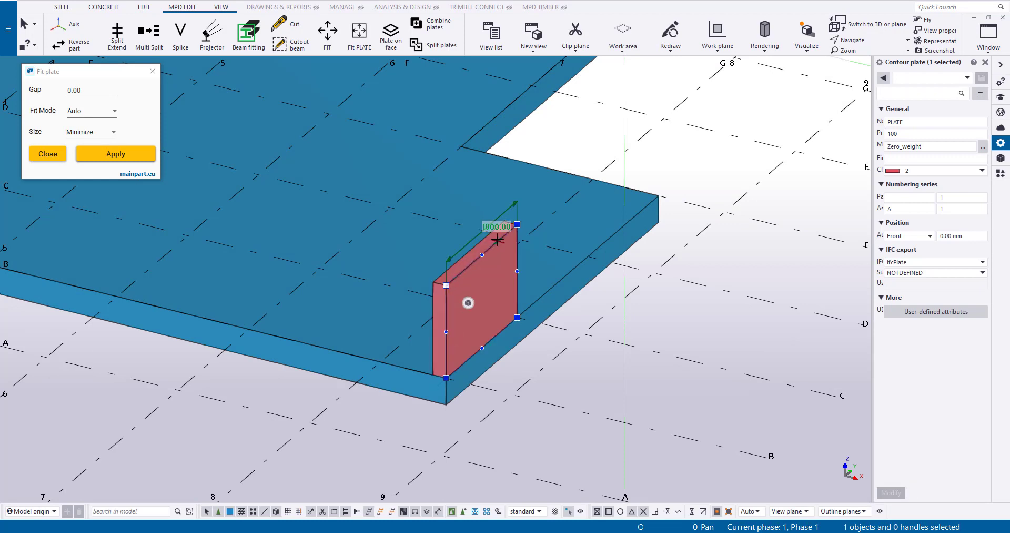
{"action": "left_click", "coordinate": [518, 224]}
{"action": "right_click", "coordinate": [518, 224]}
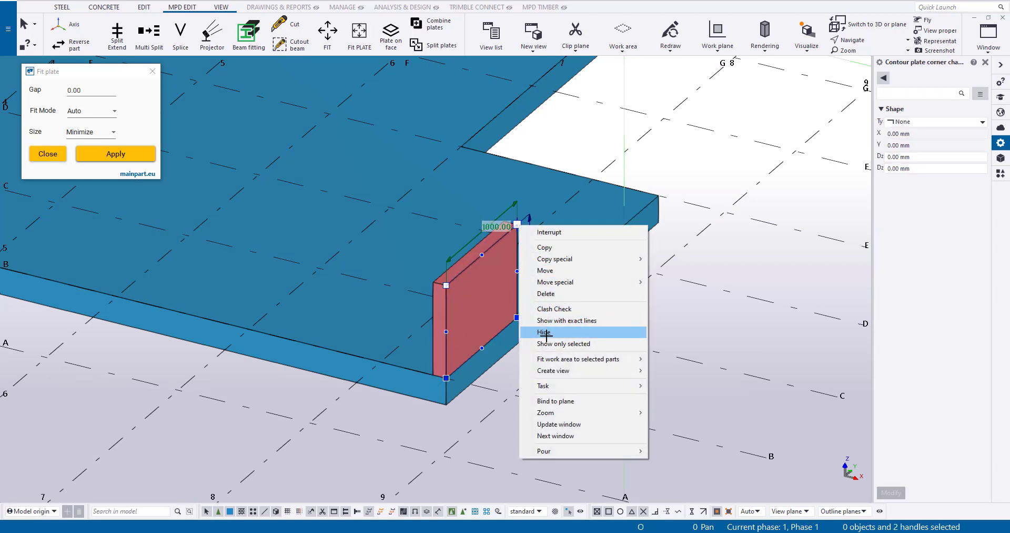
{"action": "left_click", "coordinate": [542, 270]}
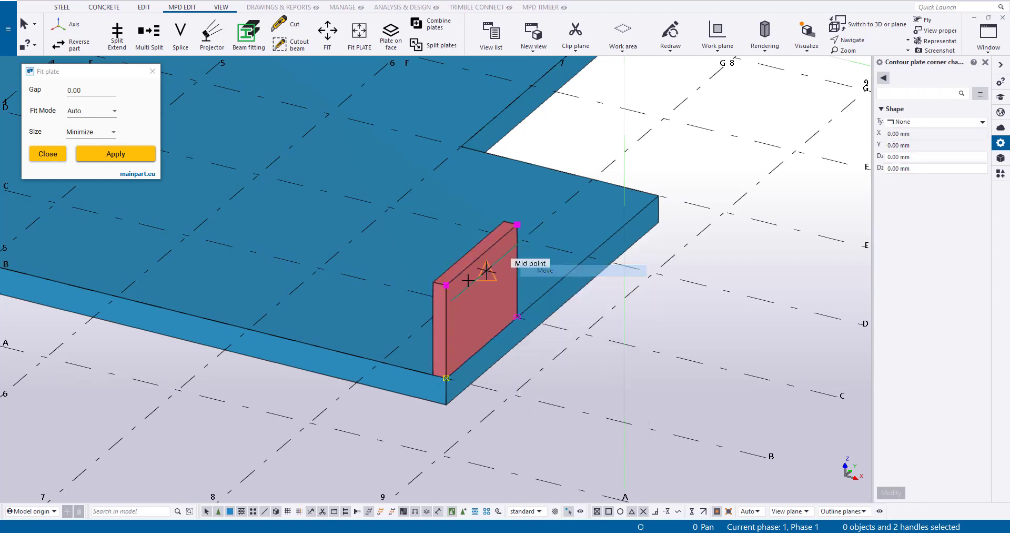
{"action": "left_click", "coordinate": [388, 270]}
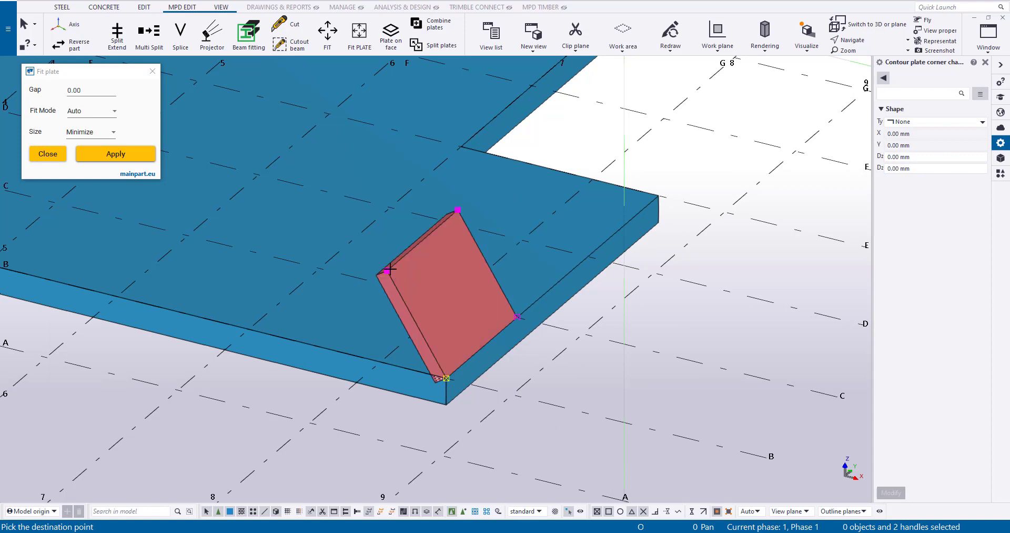
Move the same two upper corner handles downward to give the tilted plate a flatter slope
{"action": "right_click", "coordinate": [345, 188]}
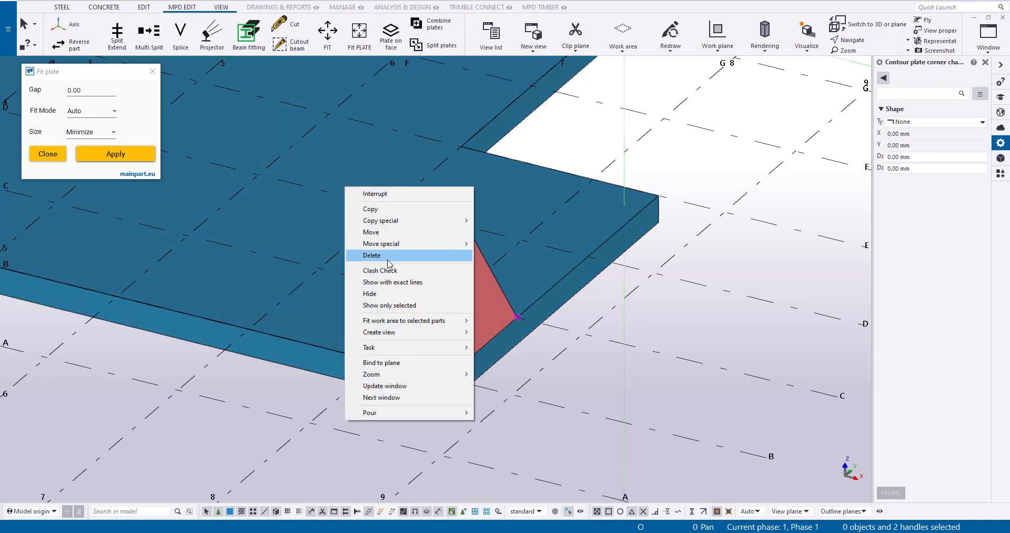
{"action": "left_click", "coordinate": [382, 232]}
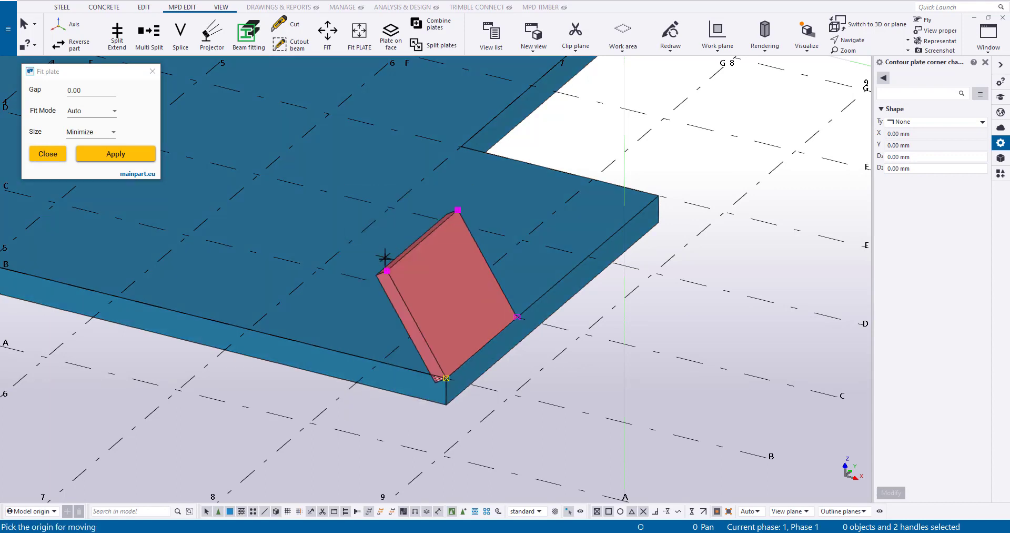
{"action": "left_click", "coordinate": [383, 309]}
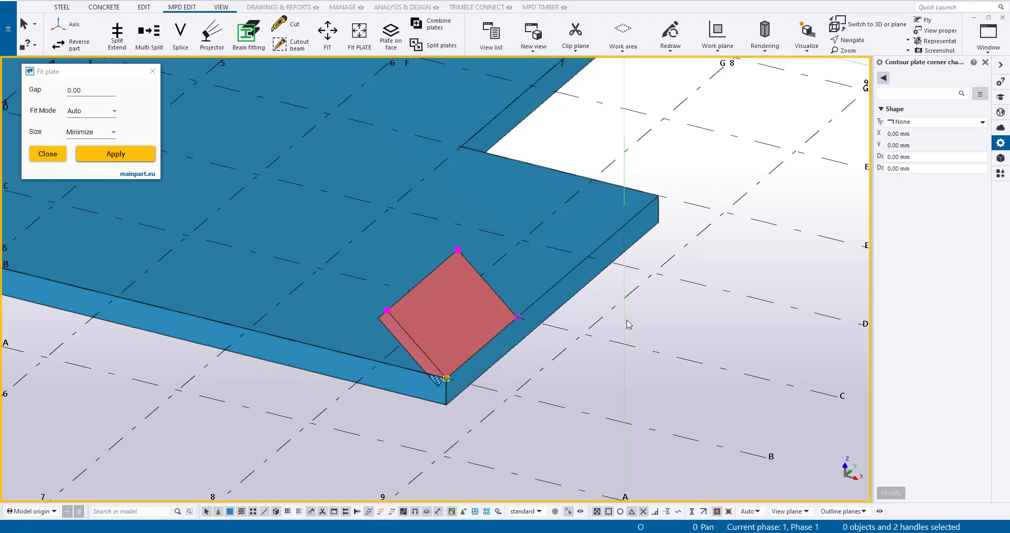
{"action": "left_click", "coordinate": [627, 322]}
Make three rotated copies of the tilted plate around Z with origin X 5000, Y 2000, using a 90° angle for the last copy
{"action": "scroll", "coordinate": [626, 322], "scroll_direction": "down", "scroll_amount": 3}
{"action": "mouse_move", "coordinate": [627, 322]}
{"action": "middle_mouse_down", "text": "ctrl"}
{"action": "mouse_move", "coordinate": [605, 329]}
{"action": "mouse_move", "coordinate": [702, 384]}
{"action": "middle_mouse_up", "text": "ctrl"}
{"action": "right_click", "coordinate": [528, 266]}
{"action": "left_click", "coordinate": [542, 276]}
{"action": "right_click", "coordinate": [553, 342]}
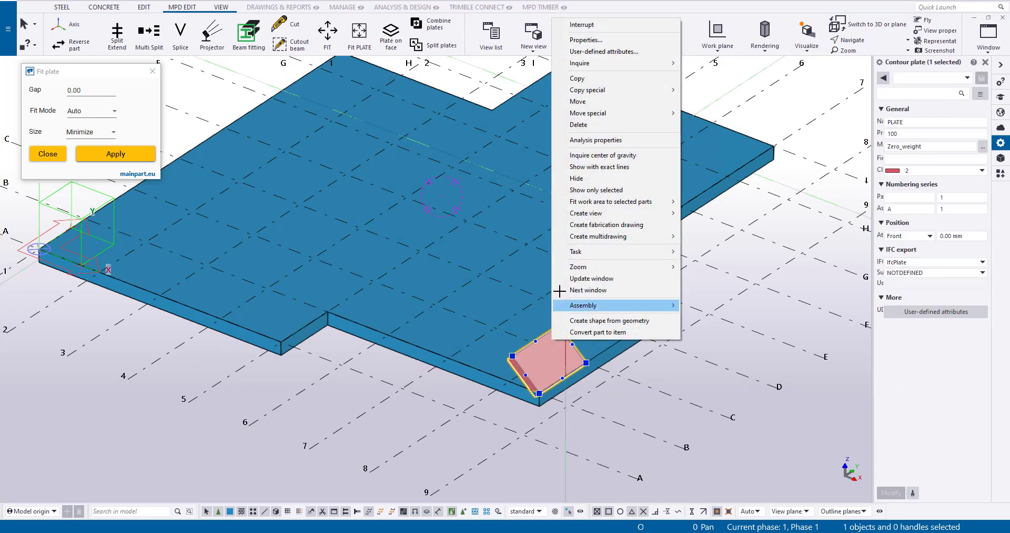
{"action": "mouse_move", "coordinate": [614, 90]}
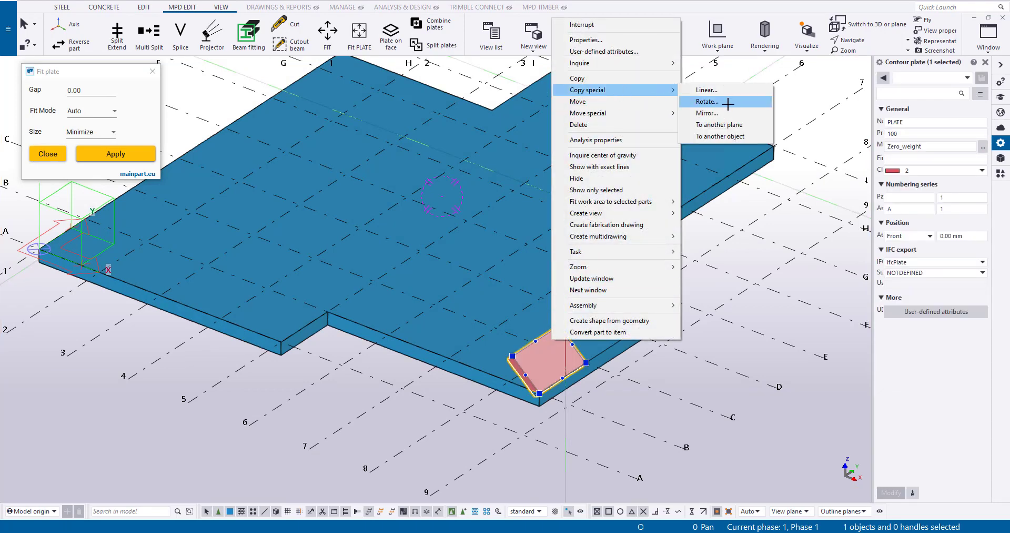
{"action": "left_click", "coordinate": [707, 101]}
{"action": "left_click", "coordinate": [119, 217]}
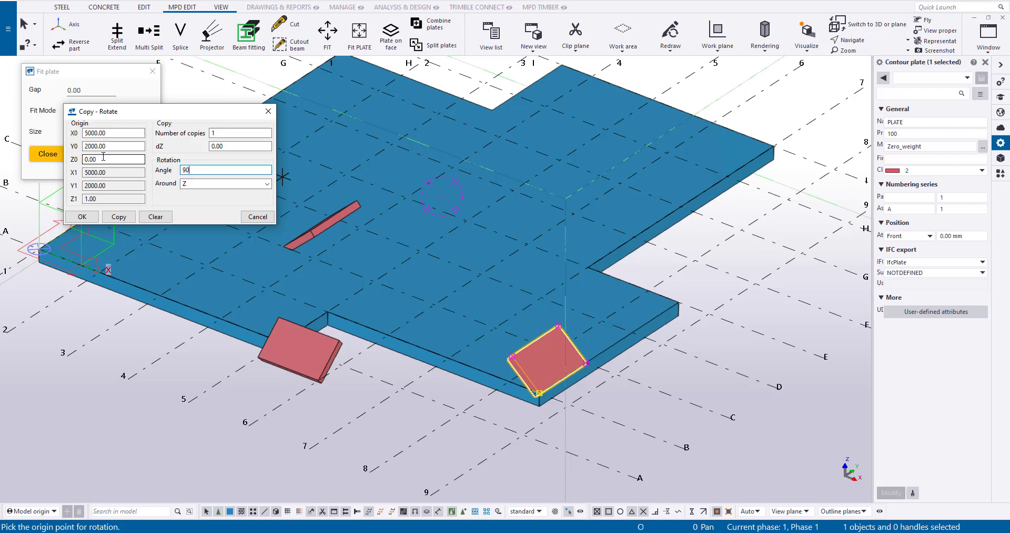
{"action": "key", "text": "Escape"}
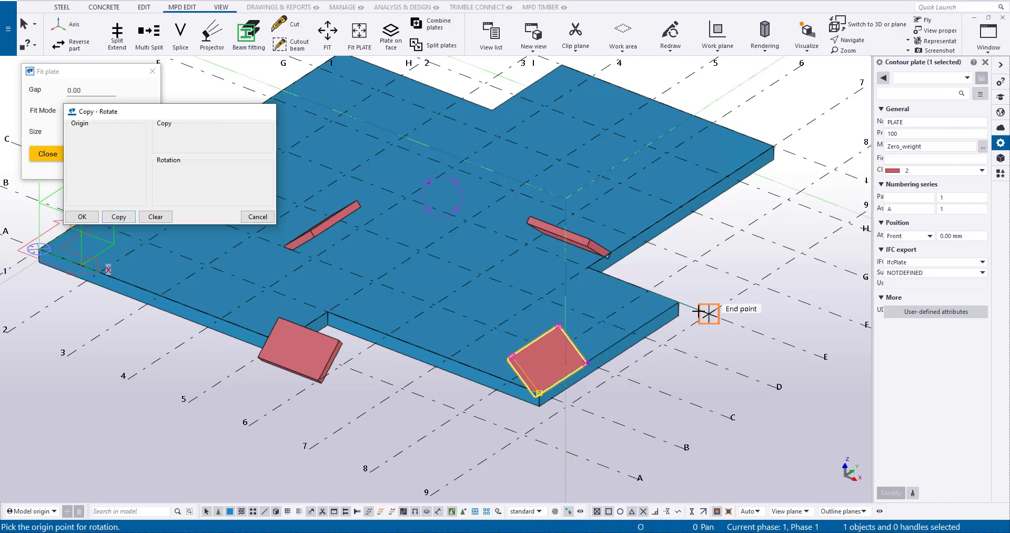
{"action": "left_click", "coordinate": [692, 300]}
{"action": "right_click", "coordinate": [689, 298]}
{"action": "left_click", "coordinate": [710, 304]}
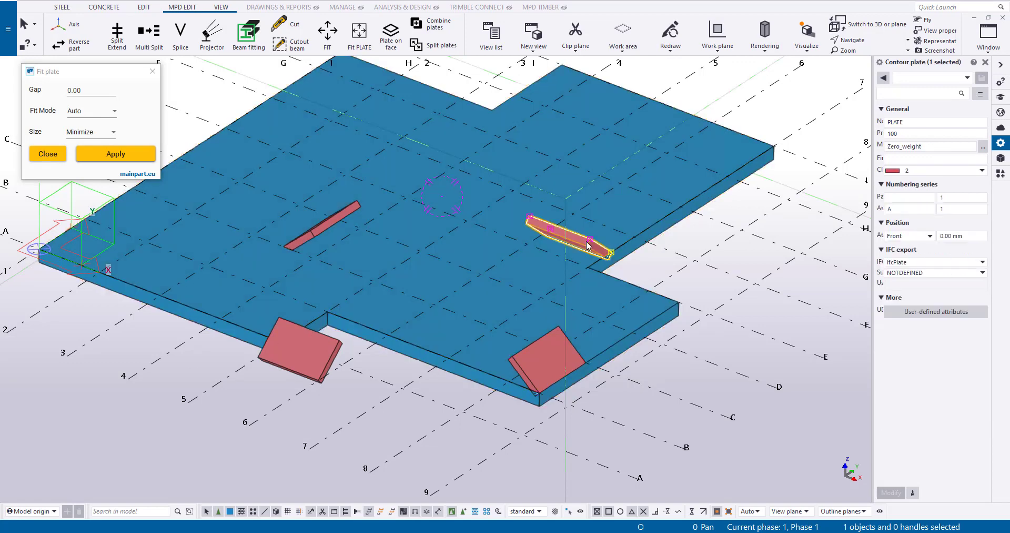
Move the rotated plate near the slab's inner corner to the slab's far corner at grids 7 and I
{"action": "left_click", "coordinate": [612, 251]}
{"action": "right_click", "coordinate": [615, 249]}
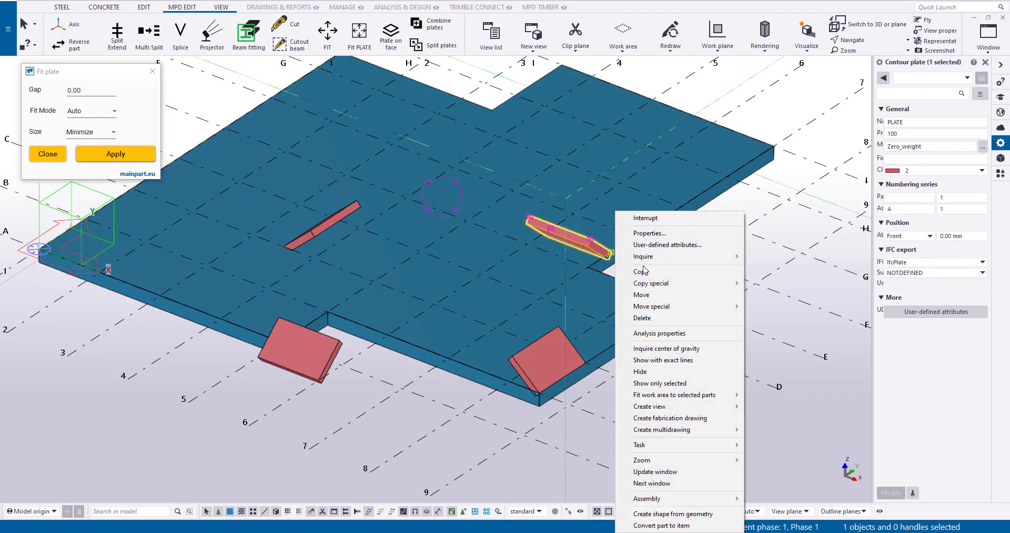
{"action": "left_click", "coordinate": [641, 294]}
{"action": "left_click", "coordinate": [611, 252]}
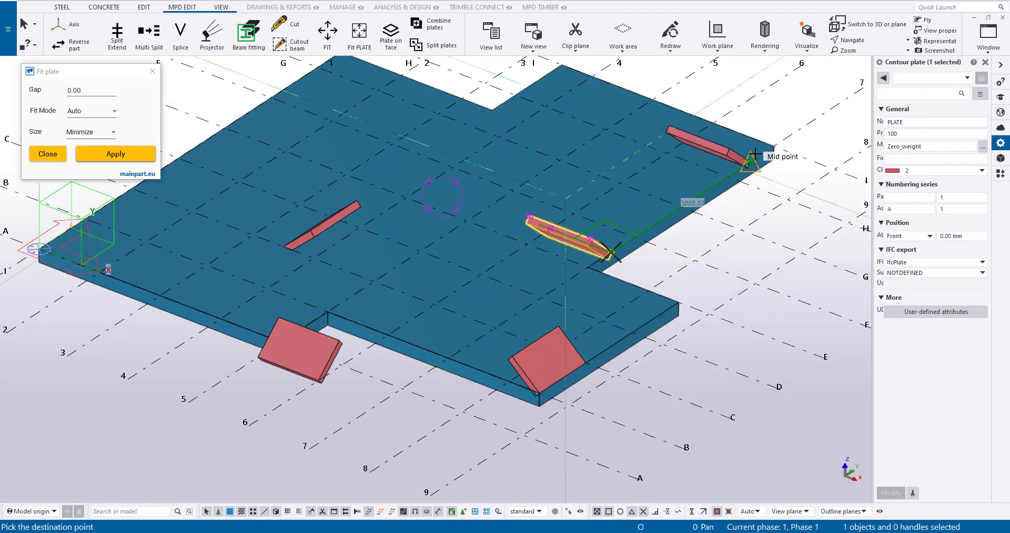
{"action": "left_click", "coordinate": [756, 154]}
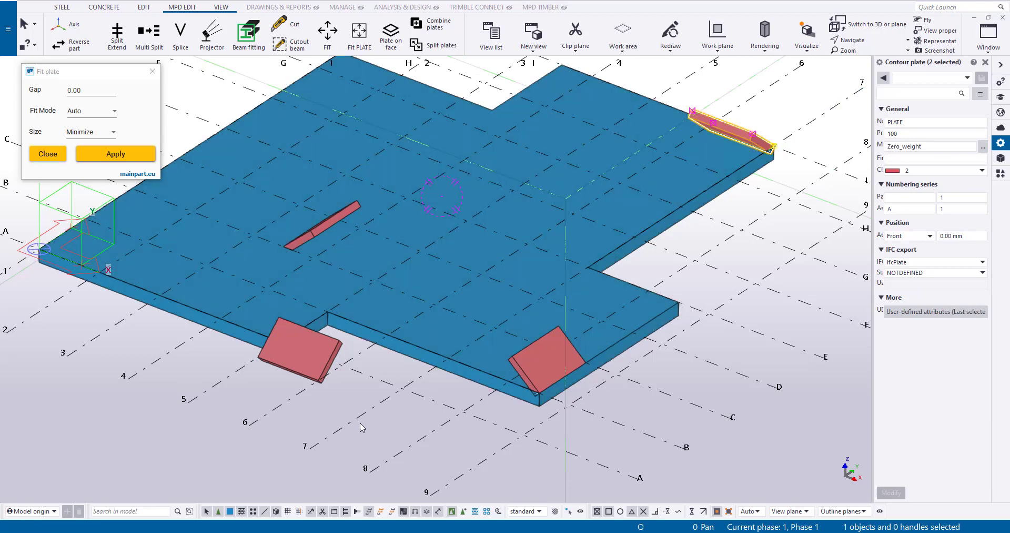
Move the rotated plate at the slab's front edge to the slab corner at the model origin
{"action": "middle_click_drag", "start_coordinate": [361, 427], "coordinate": [517, 430]}
{"action": "left_click", "coordinate": [458, 363]}
{"action": "right_click", "coordinate": [458, 369]}
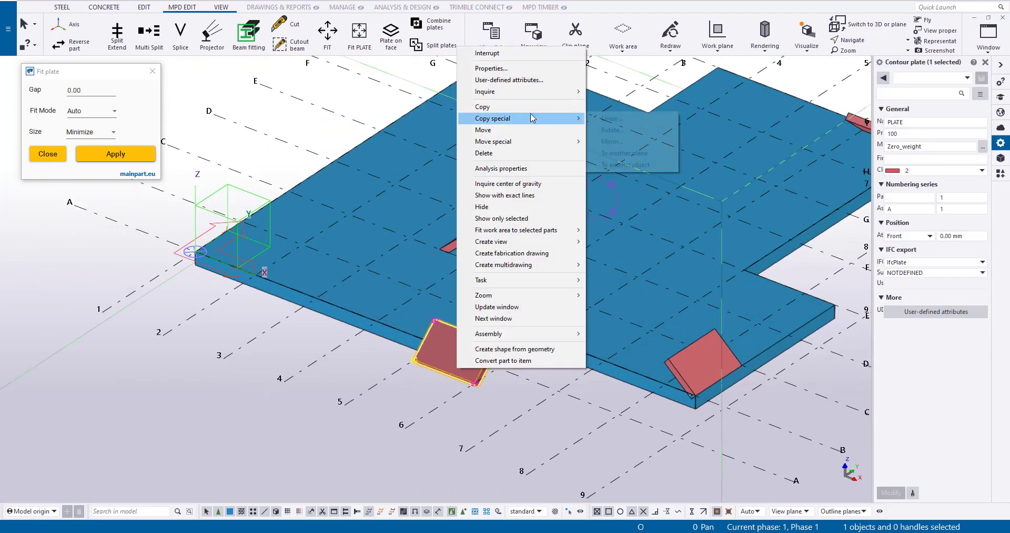
{"action": "left_click", "coordinate": [526, 130]}
{"action": "left_click", "coordinate": [413, 359]}
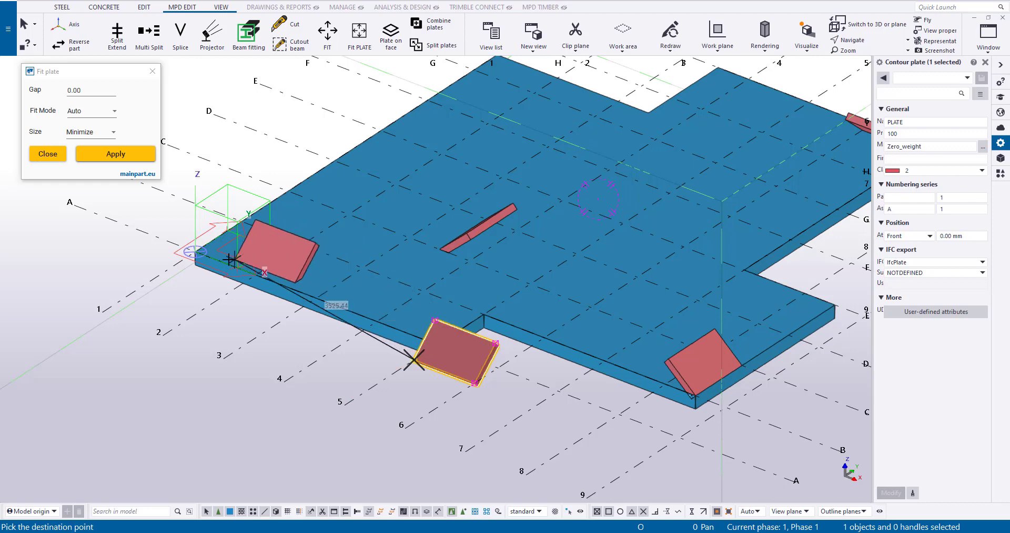
{"action": "left_click", "coordinate": [196, 252]}
Move the remaining rotated plate from the middle of the slab to the slab edge along grid line 1
{"action": "right_click", "coordinate": [494, 225]}
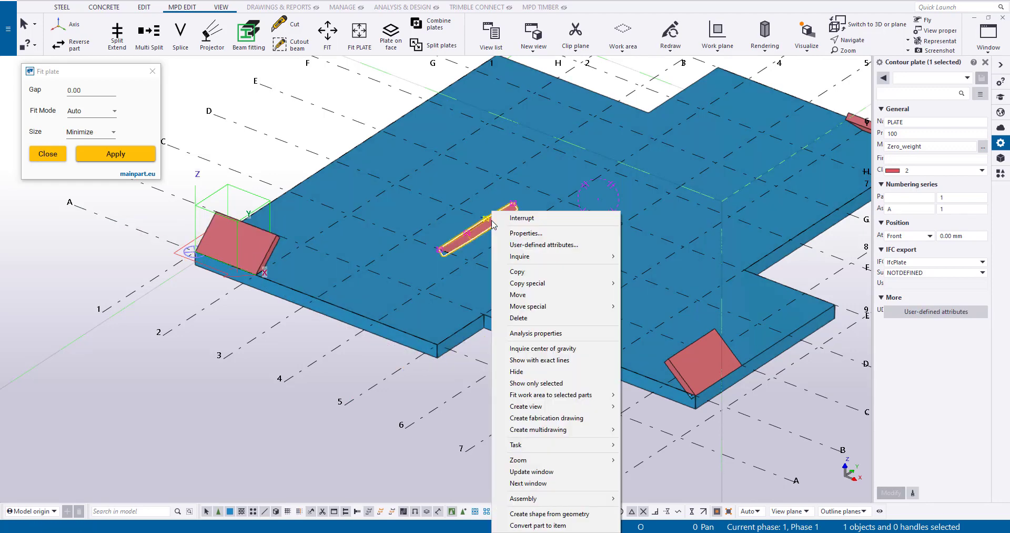
{"action": "left_click", "coordinate": [518, 294]}
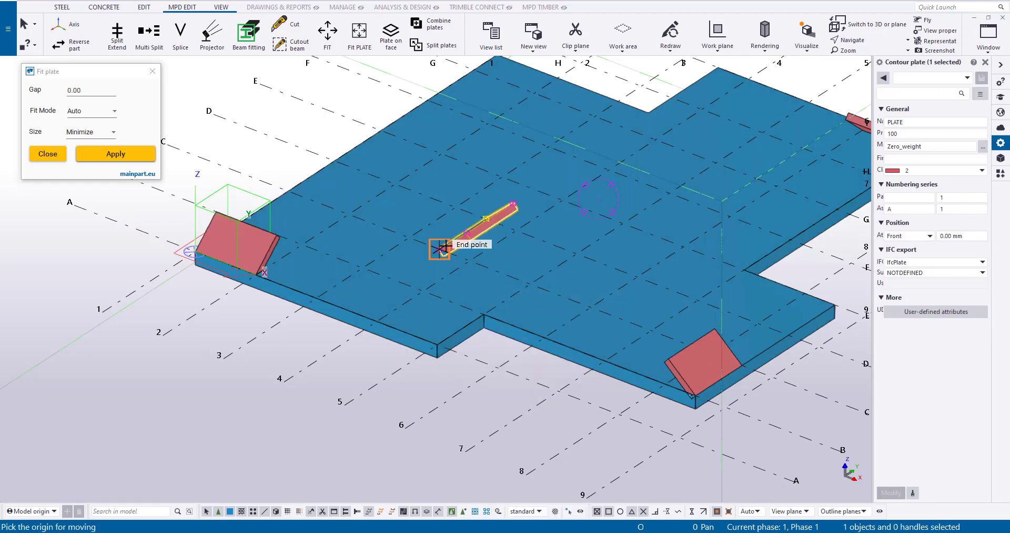
{"action": "left_click", "coordinate": [441, 249]}
{"action": "left_click", "coordinate": [290, 191]}
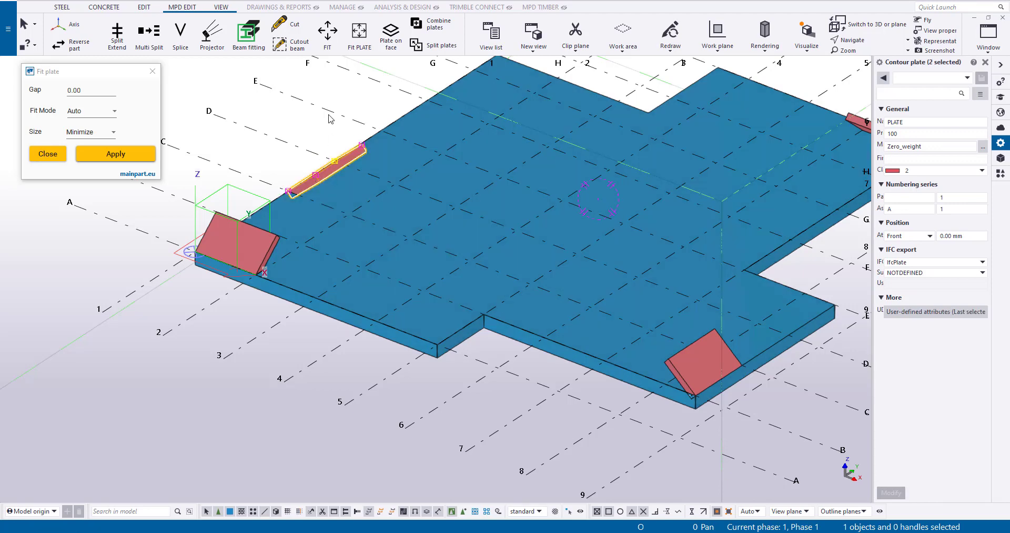
Copy the tilted plate at the slab corner near grids 9 and B to the corners at grids 5/A and 7/E
{"action": "middle_click_drag", "start_coordinate": [354, 157], "coordinate": [358, 196], "text": "ctrl"}
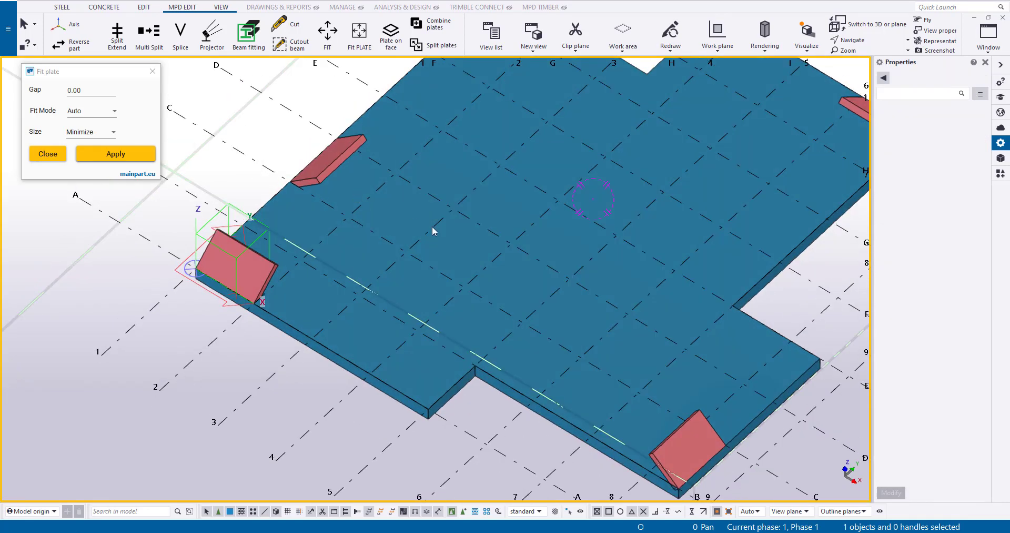
{"action": "scroll", "coordinate": [433, 230], "scroll_direction": "down", "scroll_amount": 2}
{"action": "middle_click_drag", "start_coordinate": [433, 230], "coordinate": [361, 233]}
{"action": "left_click", "coordinate": [552, 377]}
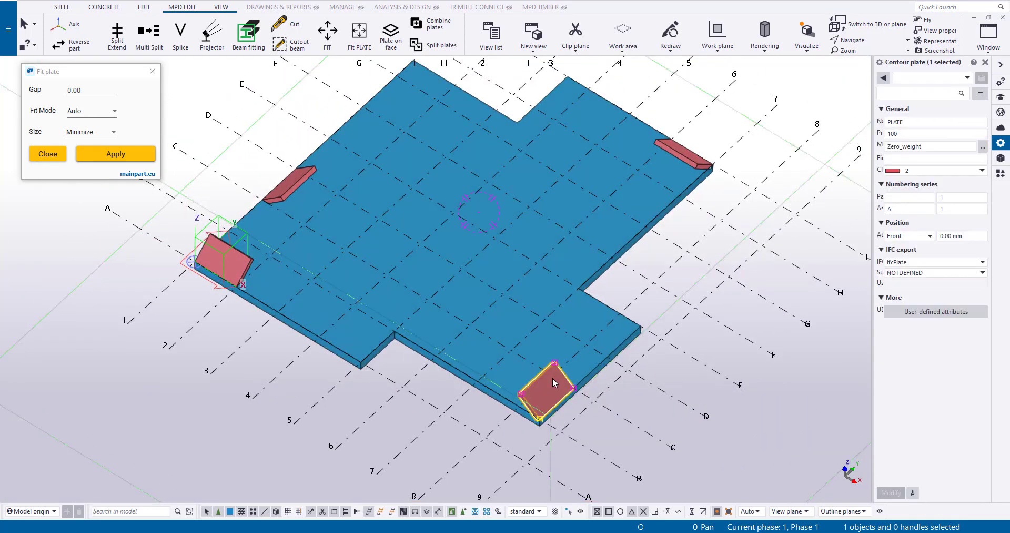
{"action": "right_click", "coordinate": [552, 378]}
{"action": "left_click", "coordinate": [608, 123]}
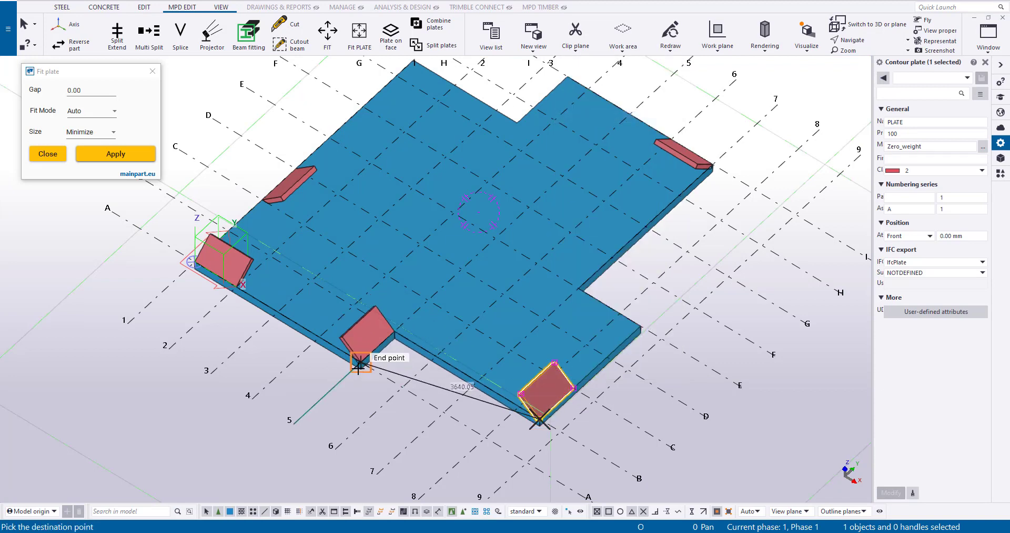
{"action": "left_click", "coordinate": [579, 287]}
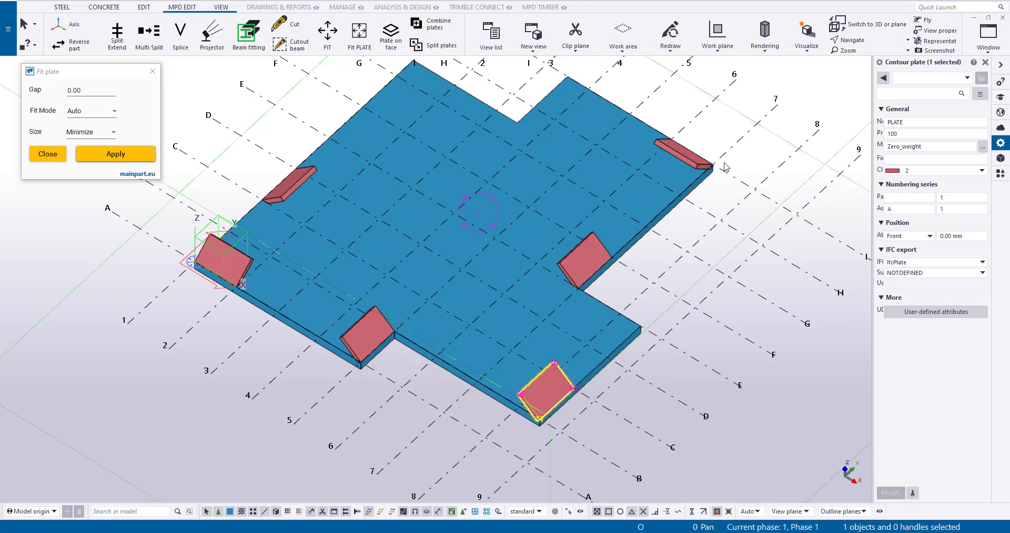
Copy the tilted plate at grids 7/I to the slab corner on grid line 1 near H and to the edge along grid E
{"action": "right_click", "coordinate": [689, 166]}
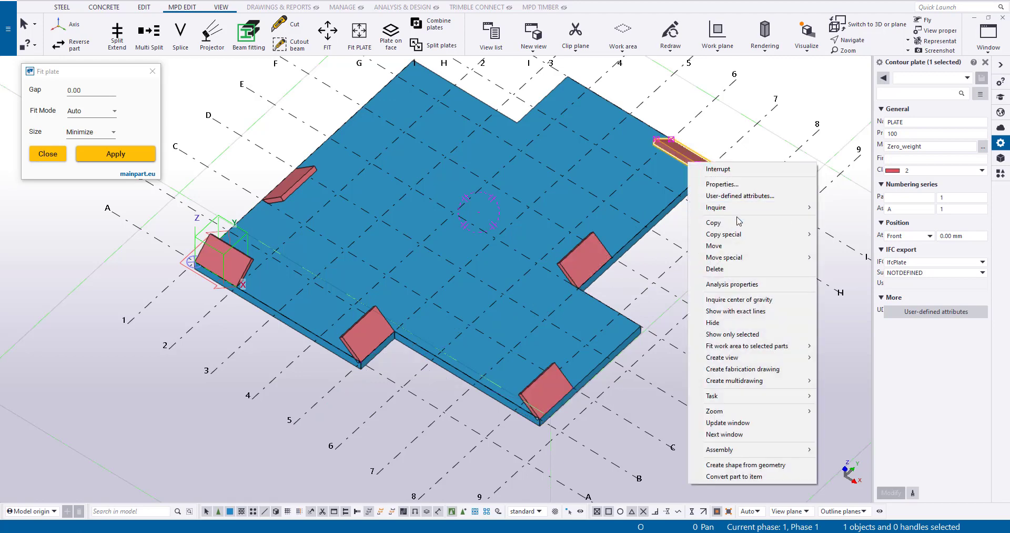
{"action": "left_click", "coordinate": [713, 222]}
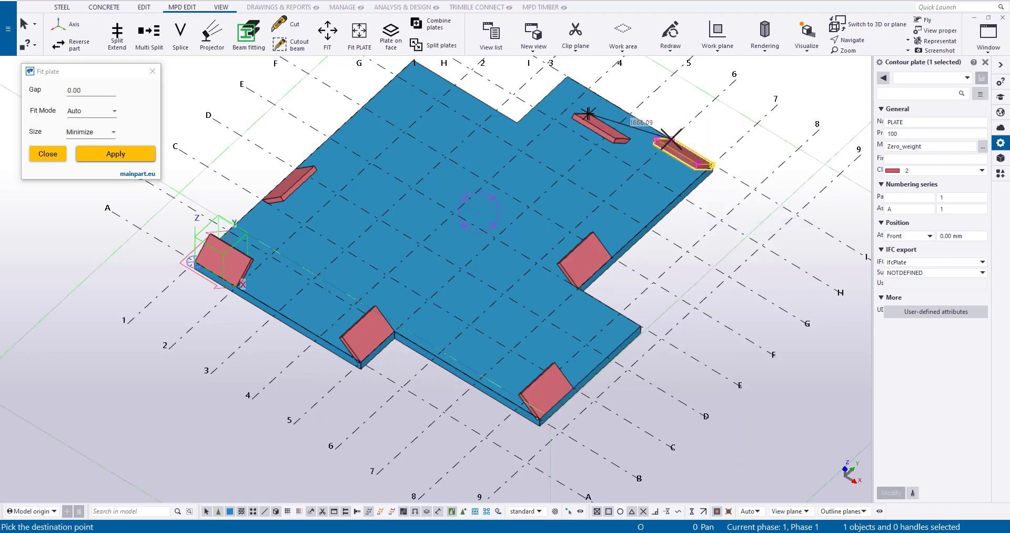
{"action": "left_click", "coordinate": [579, 285]}
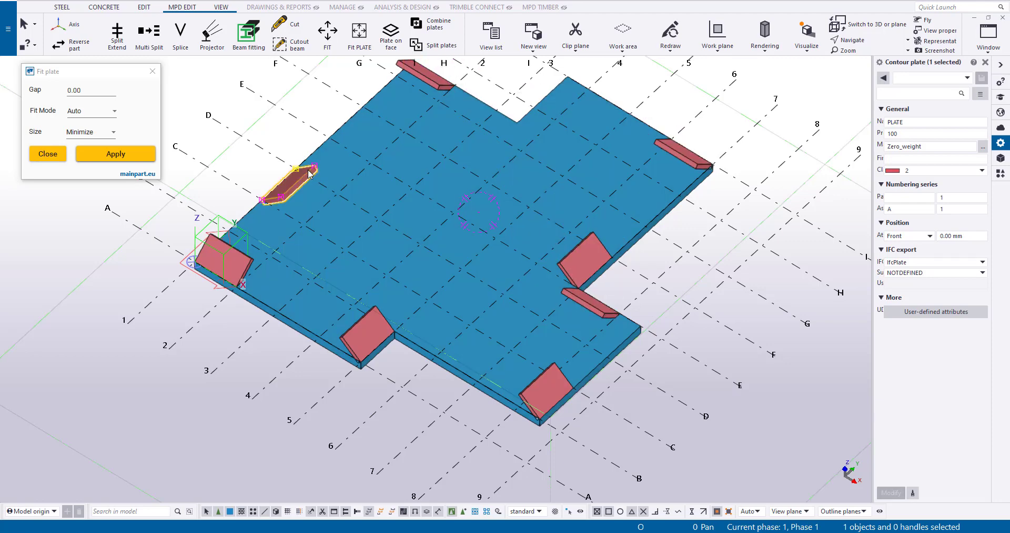
Copy the tilted plate on the grid line 1 edge to the inner slab corner near grids 3 and H
{"action": "right_click", "coordinate": [309, 171]}
{"action": "left_click", "coordinate": [333, 231]}
{"action": "left_click", "coordinate": [254, 195]}
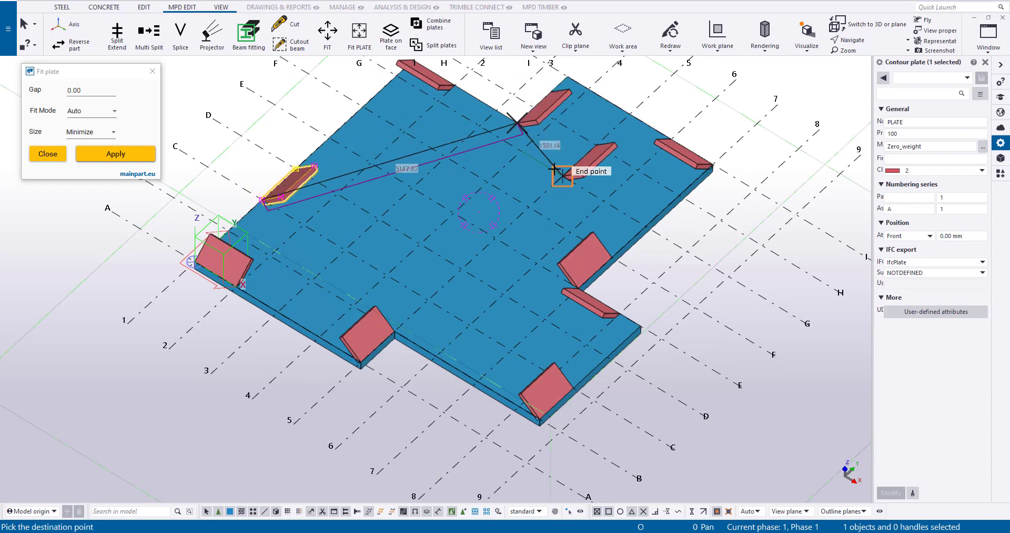
{"action": "key", "text": "Escape"}
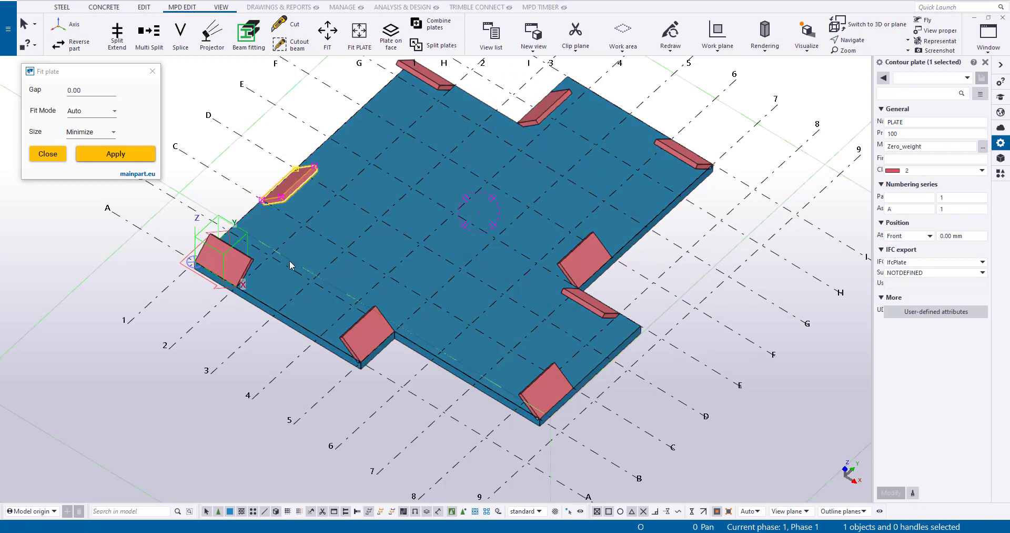
Copy the tilted plate at the model origin to the inner slab corner at grids 5 and B
{"action": "left_click", "coordinate": [232, 257]}
{"action": "right_click", "coordinate": [243, 255]}
{"action": "left_click", "coordinate": [264, 269]}
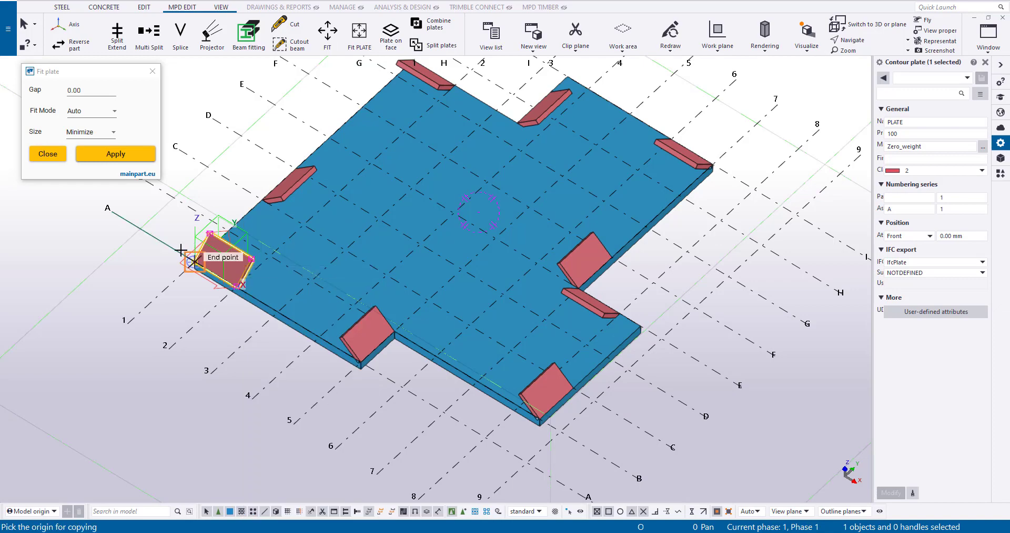
{"action": "left_click", "coordinate": [192, 260]}
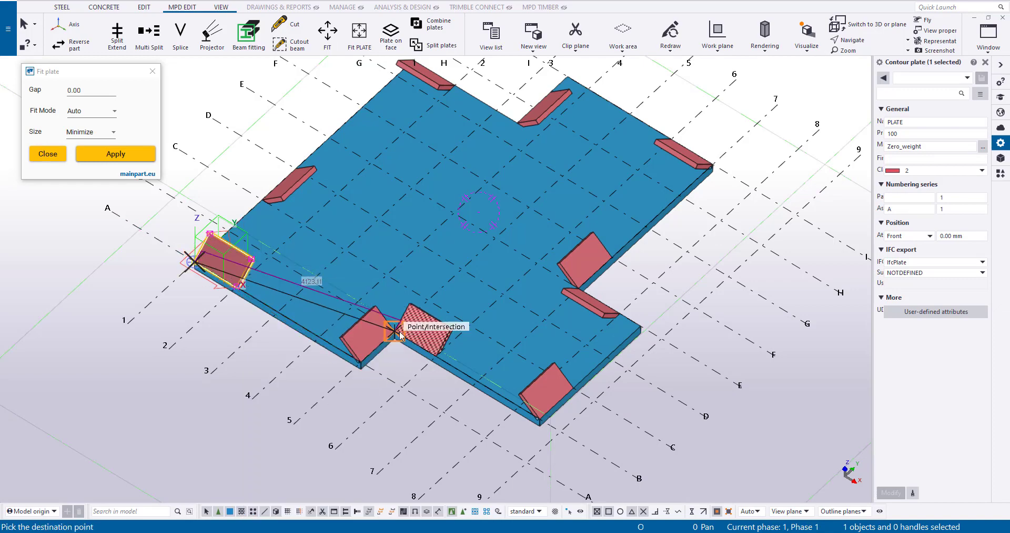
{"action": "left_click", "coordinate": [400, 332]}
{"action": "key", "text": "Escape"}
Use Fit plate to fit the plates on the grid E and grid B edges to the plate on the edge near grid 9
{"action": "scroll", "coordinate": [631, 356], "scroll_direction": "down", "scroll_amount": 3}
{"action": "mouse_move", "coordinate": [632, 355]}
{"action": "middle_mouse_down", "text": "ctrl"}
{"action": "mouse_move", "coordinate": [505, 362]}
{"action": "mouse_move", "coordinate": [625, 346]}
{"action": "middle_mouse_up", "text": "ctrl"}
{"action": "middle_click_drag", "start_coordinate": [625, 347], "coordinate": [400, 337]}
{"action": "scroll", "coordinate": [400, 336], "scroll_direction": "up", "scroll_amount": 2}
{"action": "left_click", "coordinate": [396, 337]}
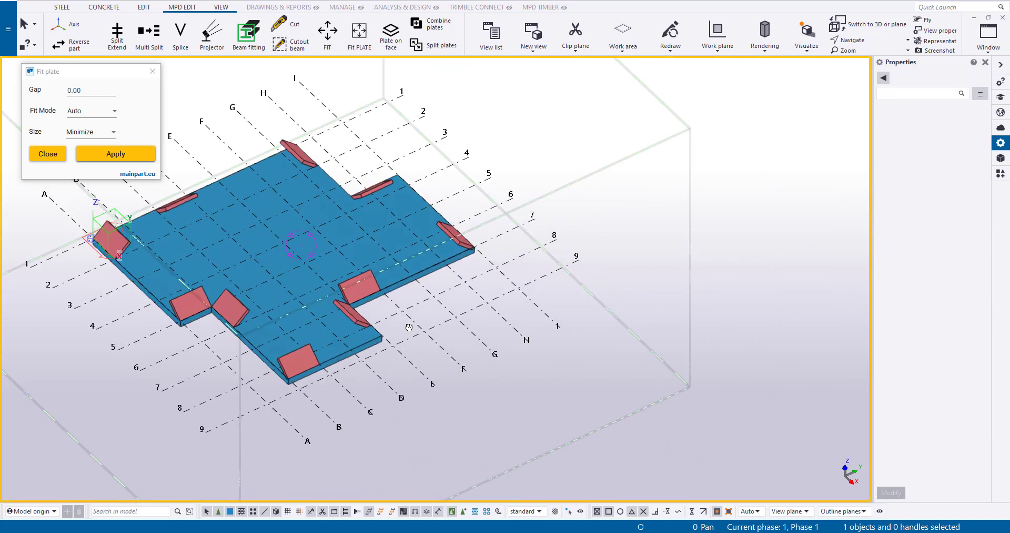
{"action": "scroll", "coordinate": [437, 311], "scroll_direction": "down", "scroll_amount": 2}
{"action": "scroll", "coordinate": [437, 311], "scroll_direction": "up", "scroll_amount": 4}
{"action": "scroll", "coordinate": [451, 339], "scroll_direction": "down", "scroll_amount": 3}
{"action": "scroll", "coordinate": [436, 338], "scroll_direction": "up", "scroll_amount": 2}
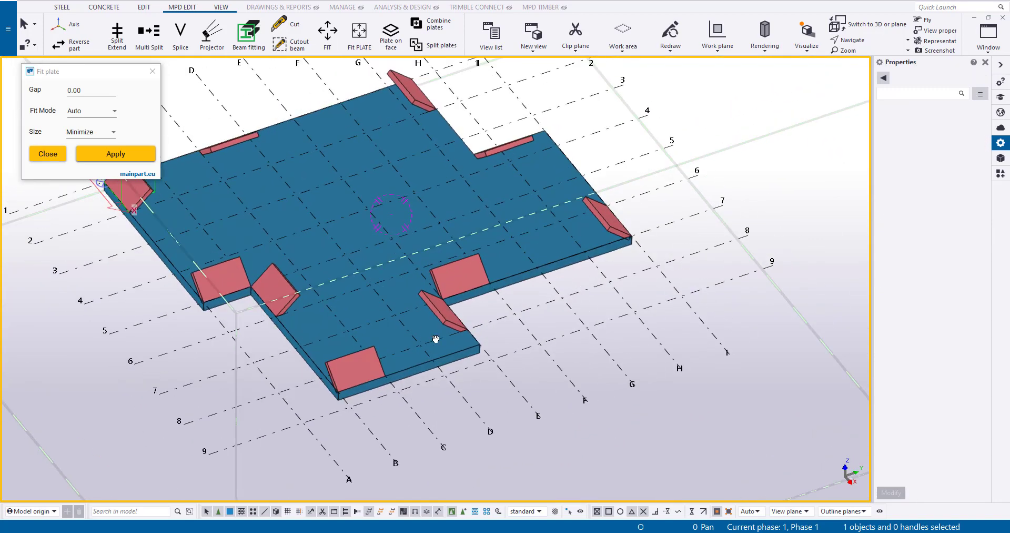
{"action": "middle_click_drag", "start_coordinate": [436, 339], "coordinate": [425, 339], "text": "ctrl"}
{"action": "left_click", "coordinate": [114, 156]}
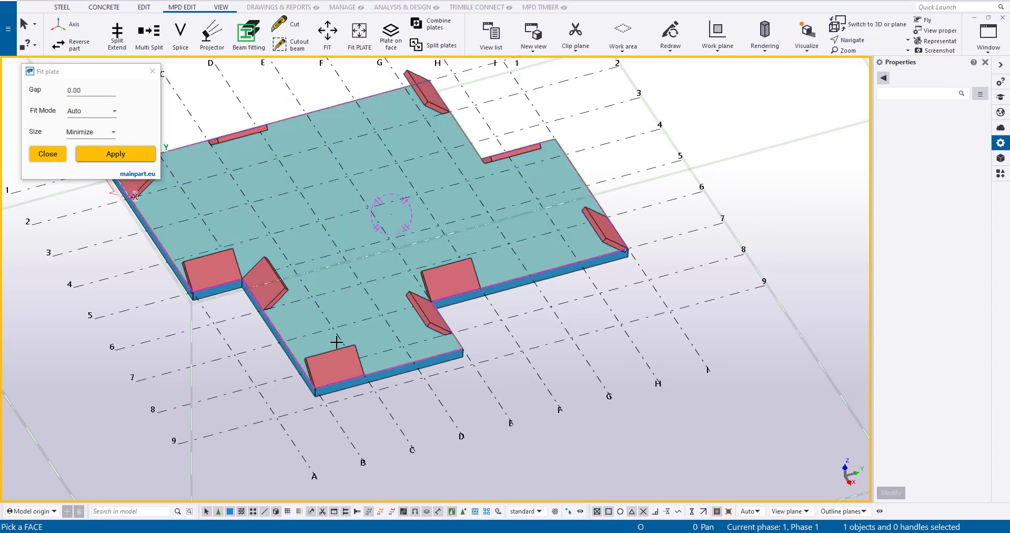
{"action": "left_click", "coordinate": [403, 331]}
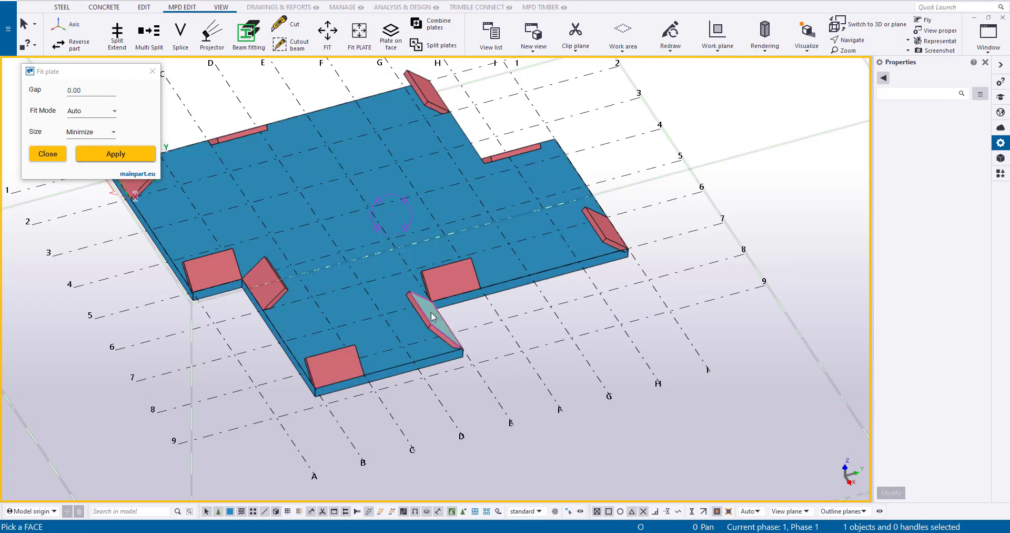
{"action": "left_click", "coordinate": [333, 365]}
{"action": "left_click", "coordinate": [266, 288]}
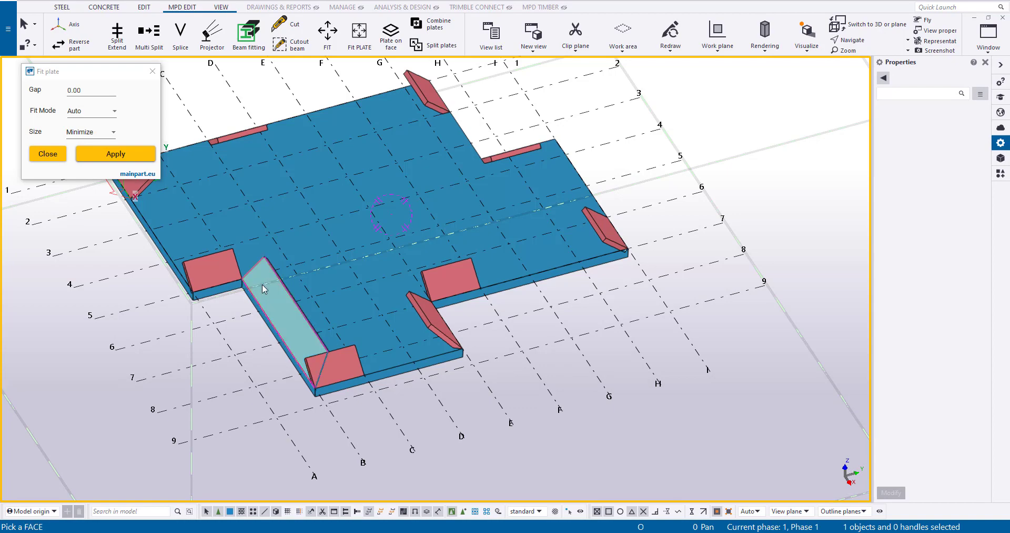
Fit both ends of the plate on the edge near grid 9 to the neighbouring grid B and grid E edge plates
{"action": "middle_click_drag", "start_coordinate": [298, 293], "coordinate": [212, 295], "text": "ctrl"}
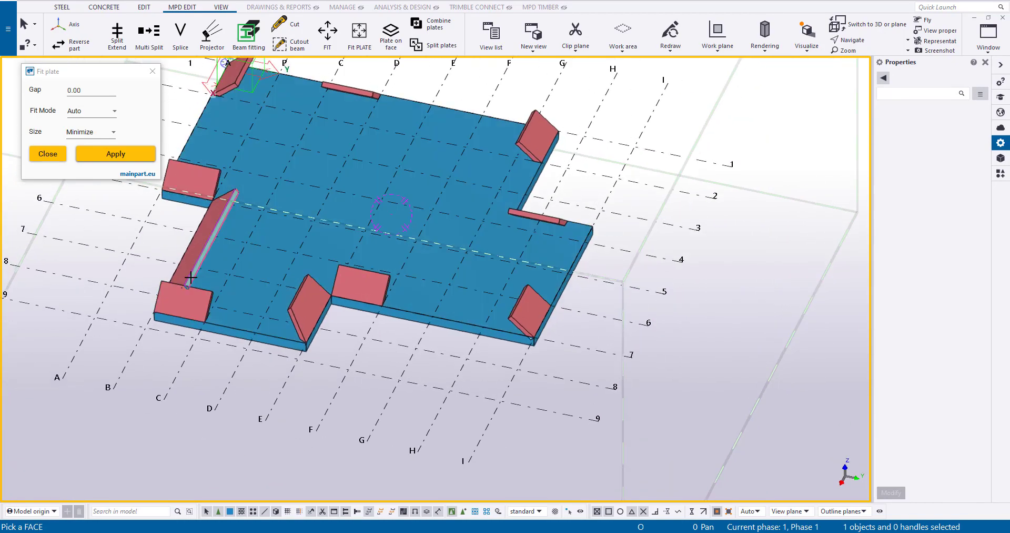
{"action": "left_click", "coordinate": [183, 267]}
{"action": "left_click", "coordinate": [181, 293]}
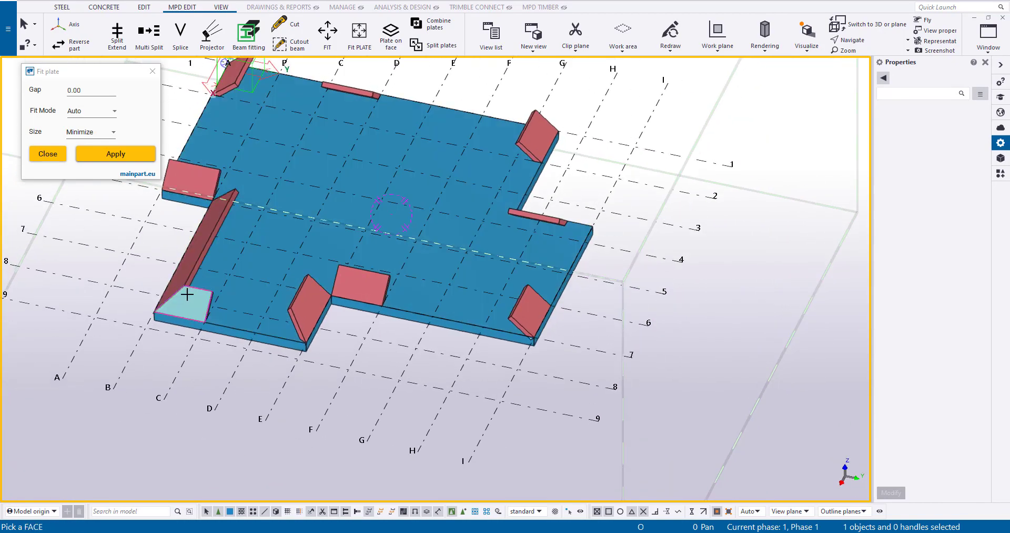
{"action": "left_click", "coordinate": [308, 310]}
{"action": "left_click", "coordinate": [207, 302]}
Fit the grid E edge plate and the grid 7 edge plate to each other at their inner corner
{"action": "middle_click_drag", "start_coordinate": [232, 300], "coordinate": [210, 300], "text": "ctrl"}
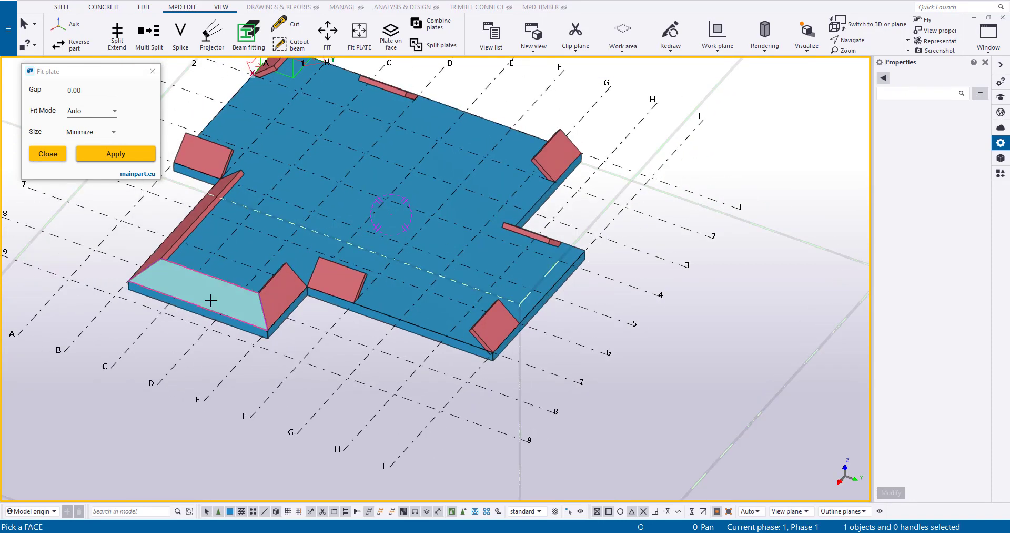
{"action": "left_click", "coordinate": [289, 282]}
{"action": "left_click", "coordinate": [320, 277]}
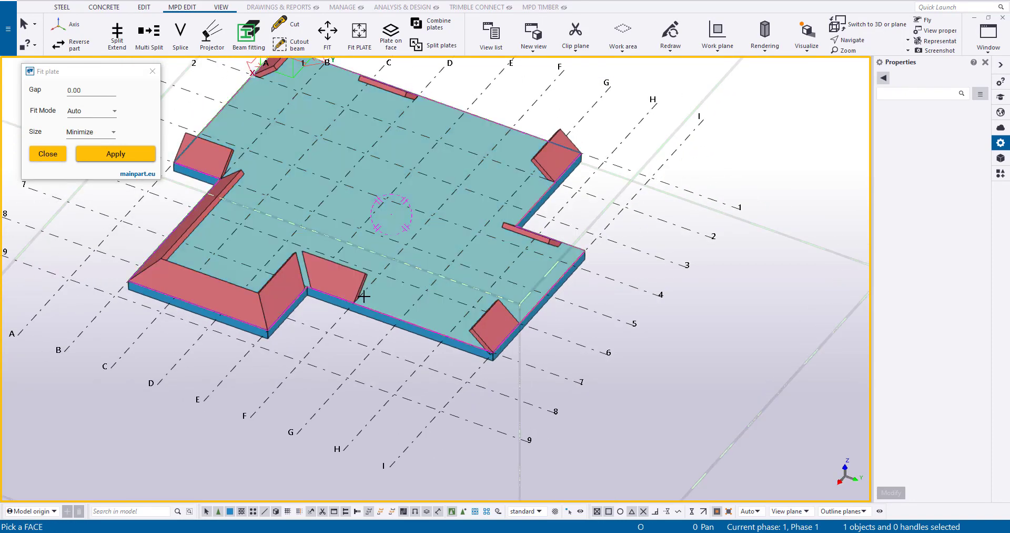
Fit the grid 7 edge plate and the grid I edge plate to each other at the slab's far corner
{"action": "left_click", "coordinate": [413, 311]}
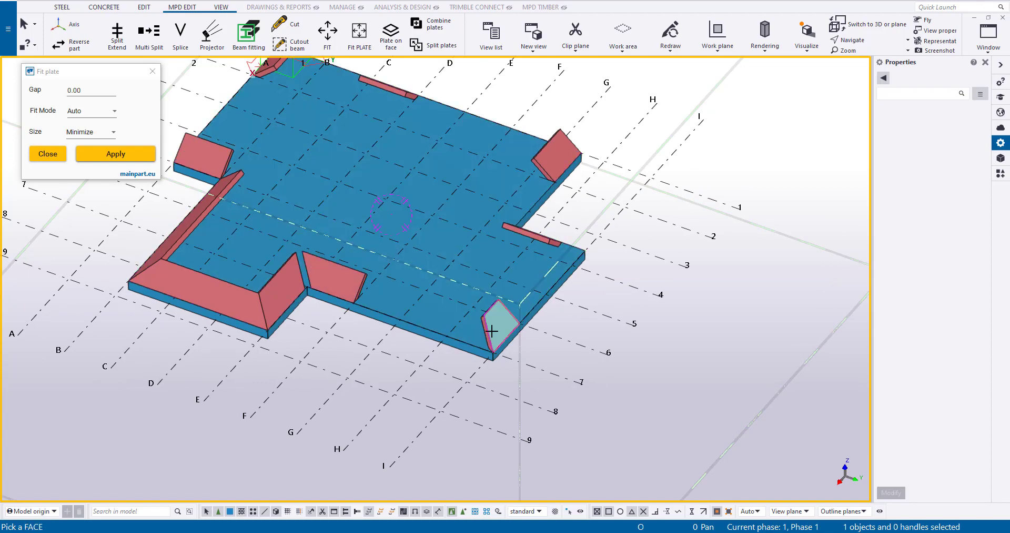
{"action": "middle_click_drag", "start_coordinate": [492, 330], "coordinate": [406, 319], "text": "ctrl"}
{"action": "left_click", "coordinate": [350, 322]}
{"action": "left_click", "coordinate": [283, 248]}
Fit the grid I edge plate and the short edge plate between grids 3 and 4 to each other at their outer corner
{"action": "middle_click_drag", "start_coordinate": [284, 249], "coordinate": [240, 281], "text": "ctrl"}
{"action": "left_click", "coordinate": [240, 281]}
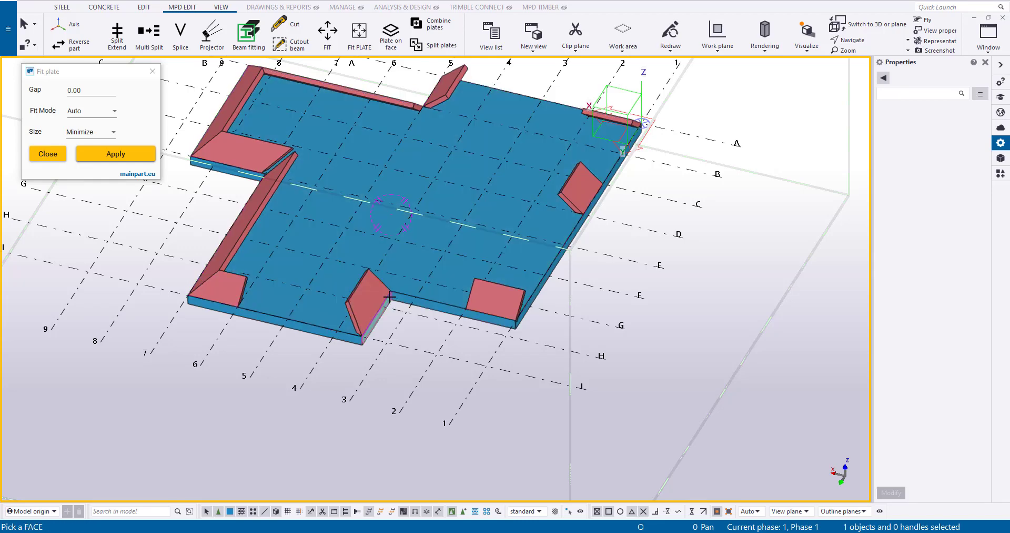
{"action": "middle_click_drag", "start_coordinate": [225, 288], "coordinate": [275, 273], "text": "ctrl"}
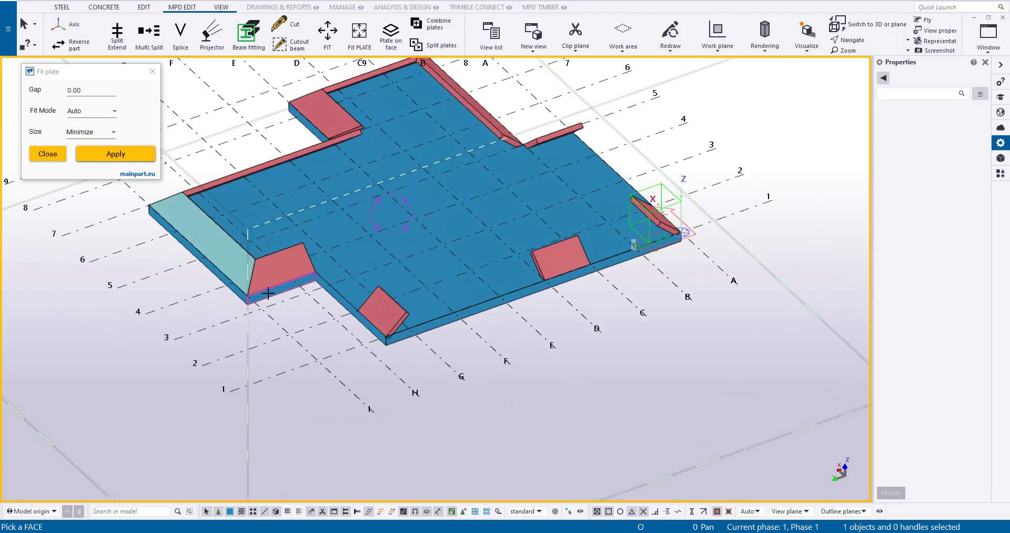
{"action": "left_click", "coordinate": [275, 273]}
Fit the plate on the edge near grid H against its neighbours at the inner corner and at grid line 1
{"action": "left_click", "coordinate": [377, 304]}
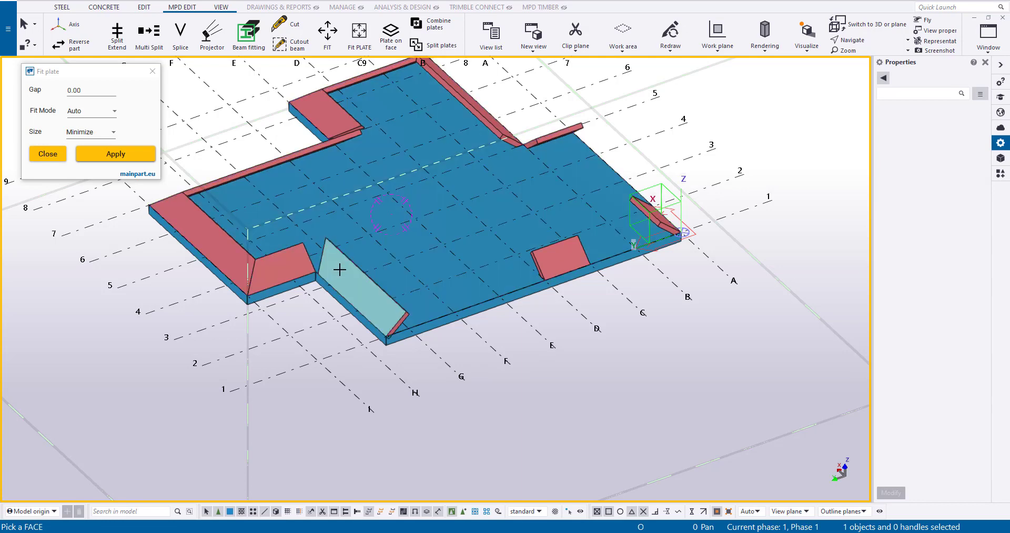
{"action": "mouse_move", "coordinate": [293, 261]}
{"action": "middle_mouse_down", "text": "ctrl"}
{"action": "mouse_move", "coordinate": [219, 262]}
{"action": "mouse_move", "coordinate": [289, 273]}
{"action": "middle_mouse_up", "text": "ctrl"}
{"action": "left_click", "coordinate": [289, 274]}
{"action": "left_click", "coordinate": [475, 305]}
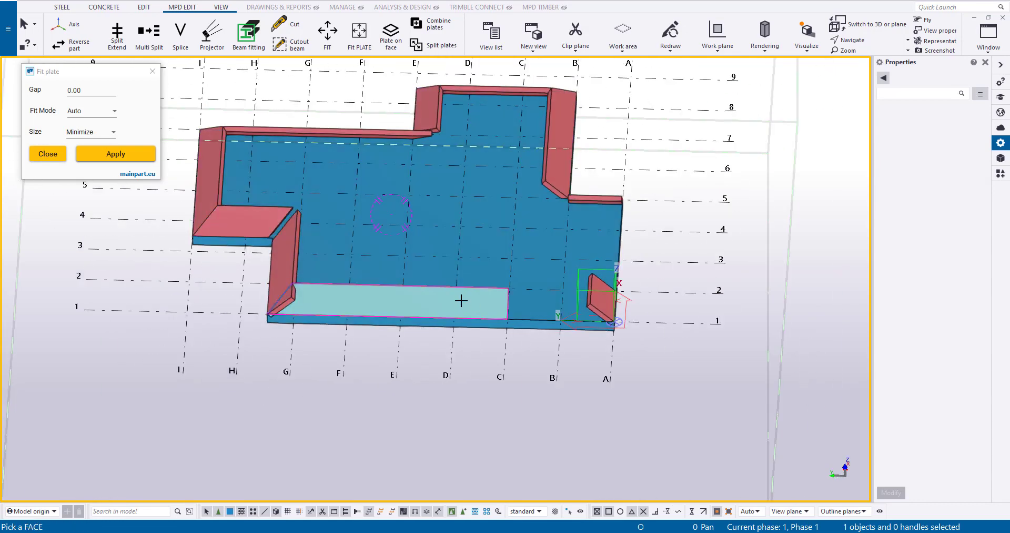
Fit the grid line 1 edge plate and the grid A edge plate to each other at the model origin corner
{"action": "middle_click_drag", "start_coordinate": [293, 282], "coordinate": [202, 271], "text": "ctrl"}
{"action": "left_click", "coordinate": [302, 287]}
{"action": "left_click", "coordinate": [400, 327]}
{"action": "left_click", "coordinate": [410, 323]}
{"action": "left_click", "coordinate": [311, 287]}
Fit the grid A edge plate to the plate on the grid 5 edge at their outer corner
{"action": "middle_click_drag", "start_coordinate": [311, 287], "coordinate": [232, 287], "text": "ctrl"}
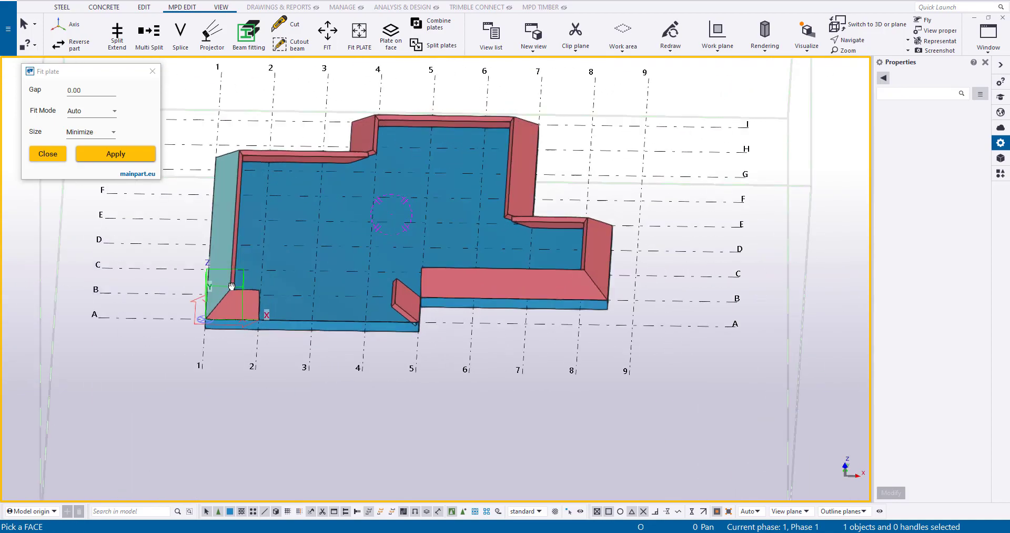
{"action": "left_click", "coordinate": [407, 304]}
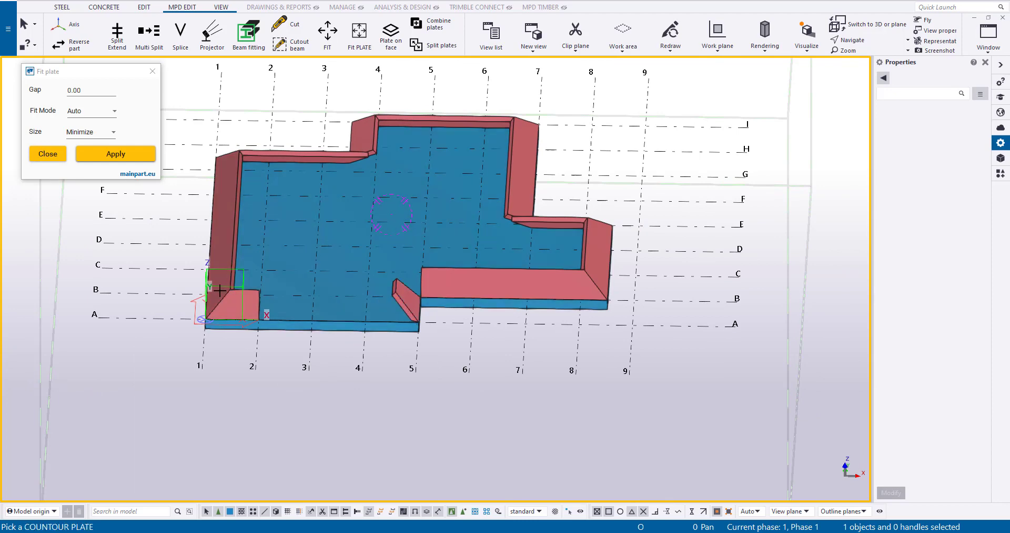
{"action": "left_click", "coordinate": [241, 293]}
Fit the grid 5 and grid B edge plates to each other at their inner corner and end the fitting command
{"action": "middle_click_drag", "start_coordinate": [245, 297], "coordinate": [248, 263], "text": "ctrl"}
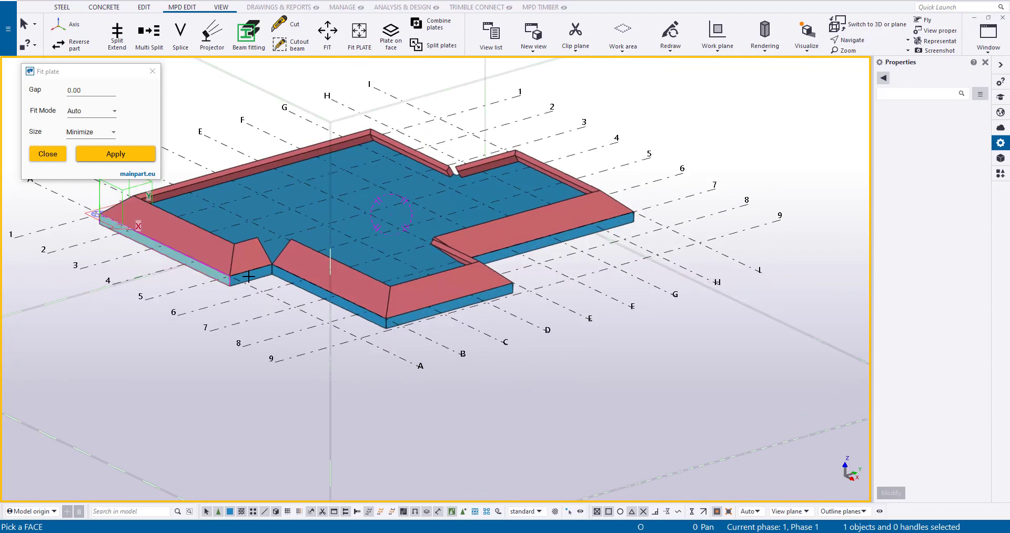
{"action": "left_click", "coordinate": [255, 260]}
{"action": "left_click", "coordinate": [297, 291]}
{"action": "middle_click_drag", "start_coordinate": [297, 291], "coordinate": [293, 289], "text": "ctrl"}
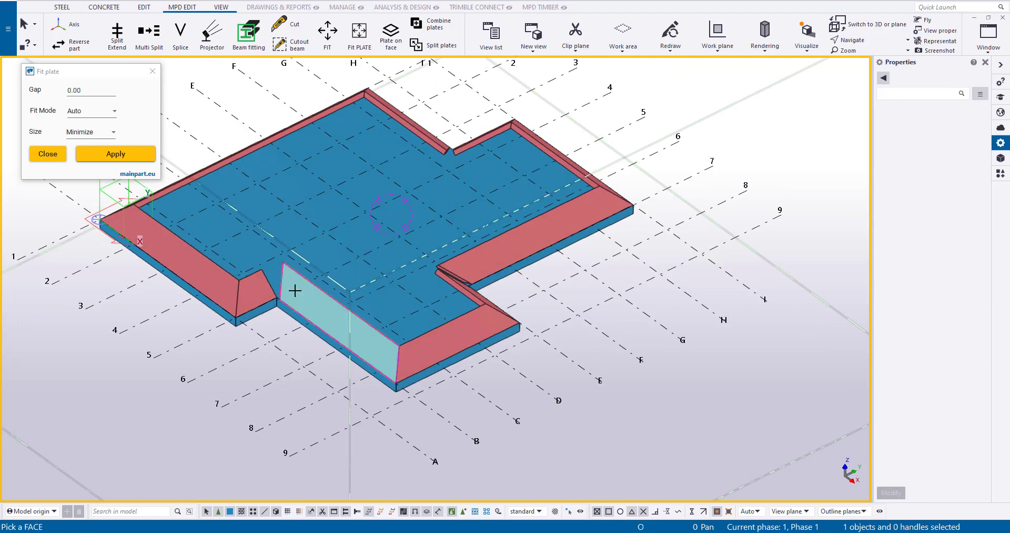
{"action": "left_click", "coordinate": [293, 289]}
{"action": "left_click", "coordinate": [258, 283]}
{"action": "right_click", "coordinate": [207, 108]}
{"action": "left_click", "coordinate": [221, 115]}
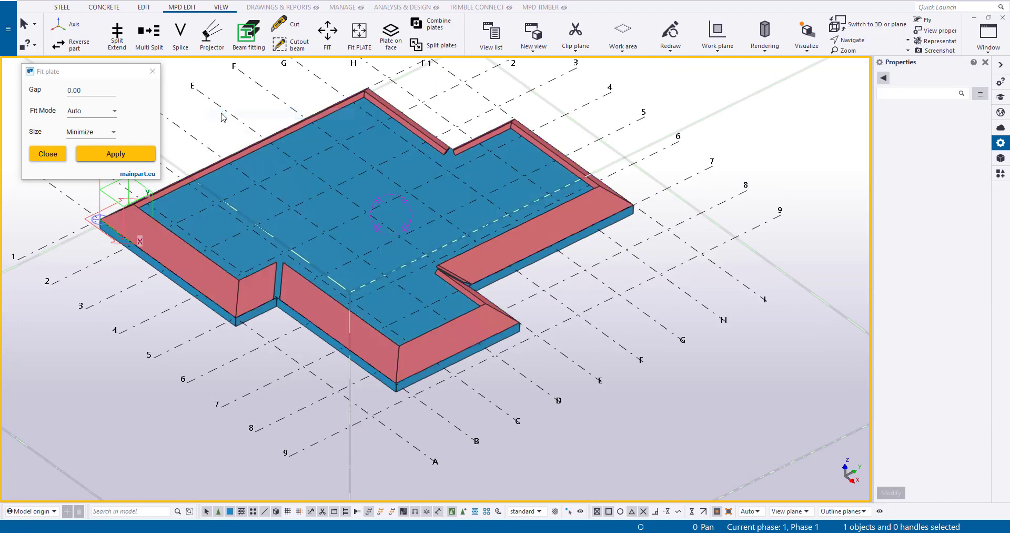
Set the plate fit size to Maximize and refit the grid B edge plate to the grid 5 edge plate
{"action": "left_click", "coordinate": [114, 133]}
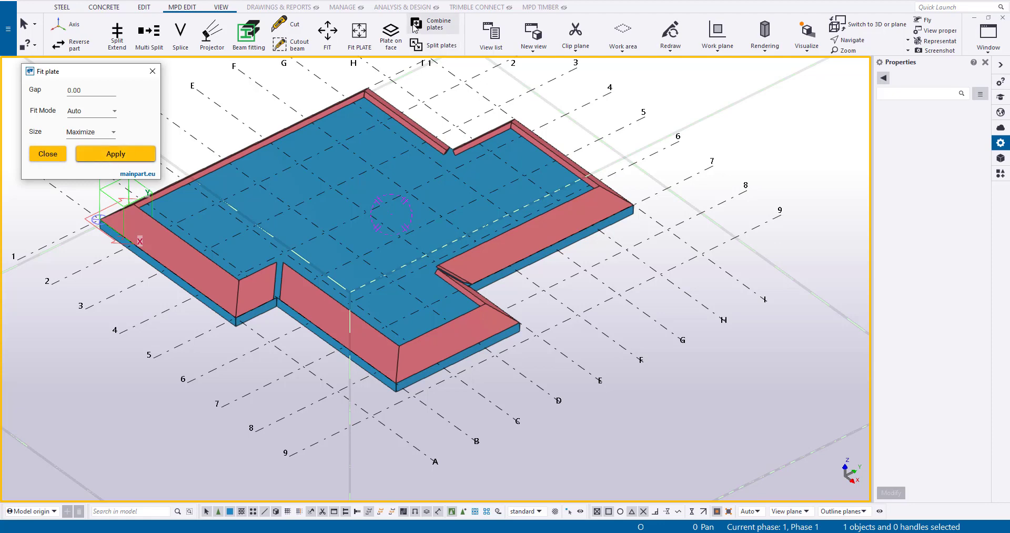
{"action": "left_click", "coordinate": [361, 35]}
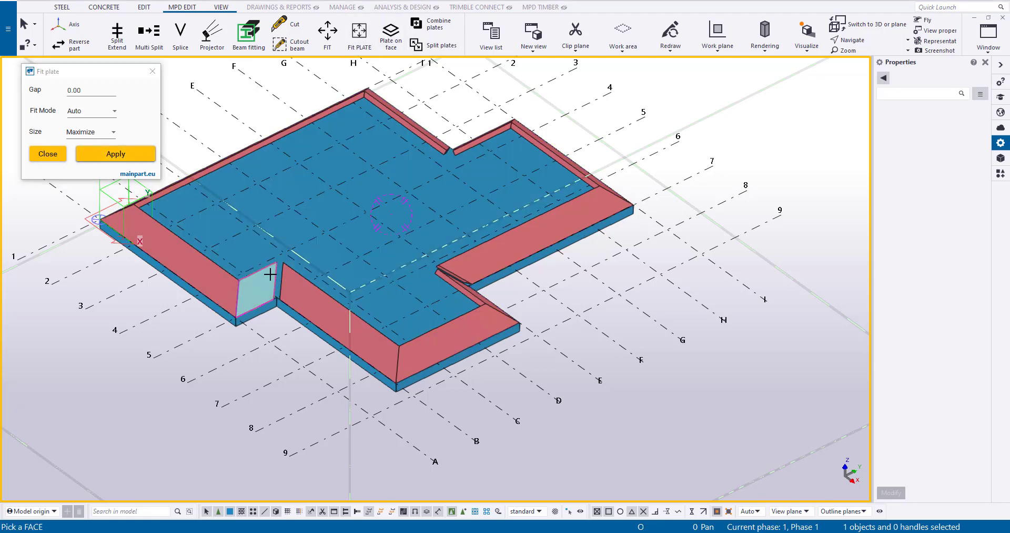
{"action": "left_click", "coordinate": [287, 283]}
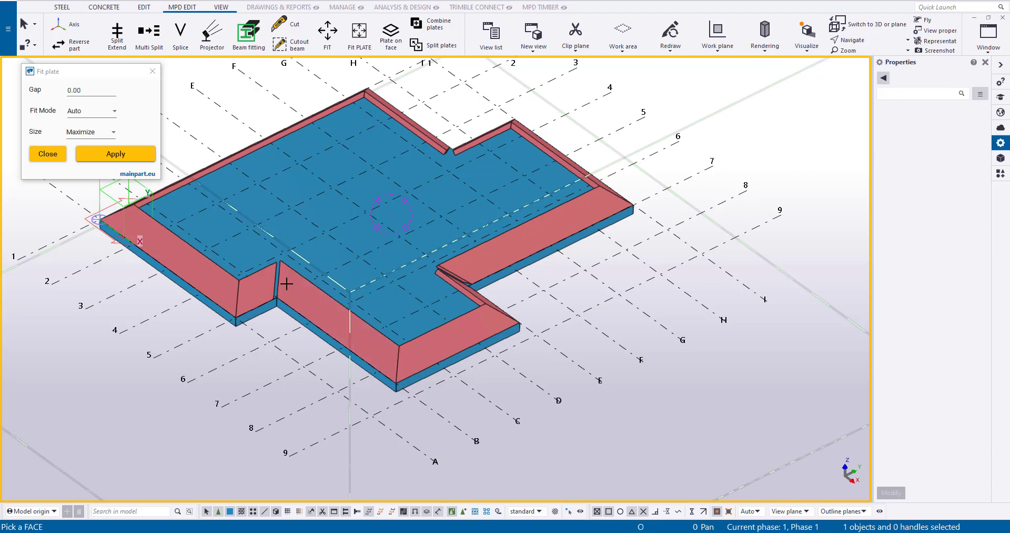
Fit the grid G and grid 4 edge plates together at their inner corner
{"action": "scroll", "coordinate": [453, 129], "scroll_direction": "up", "scroll_amount": 5}
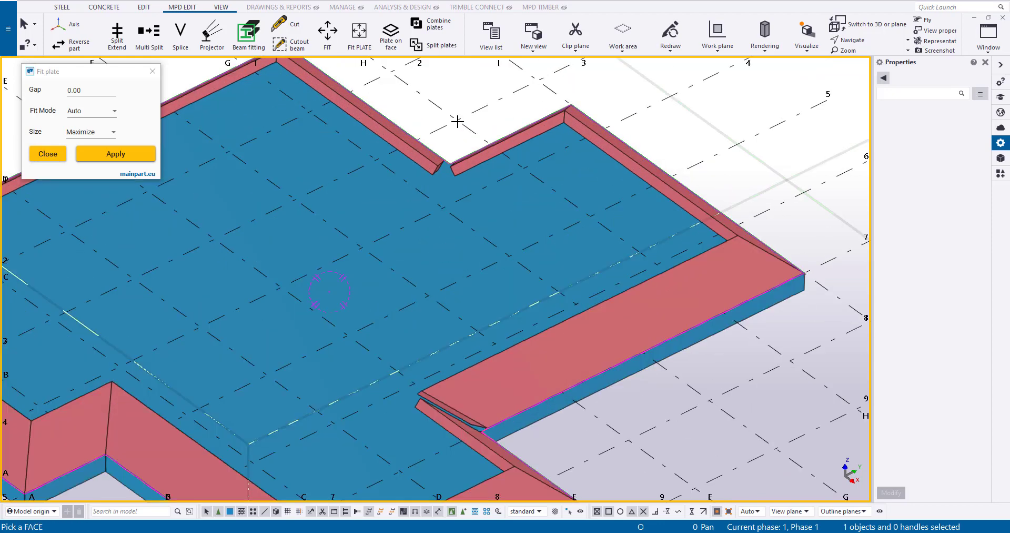
{"action": "left_click", "coordinate": [435, 126]}
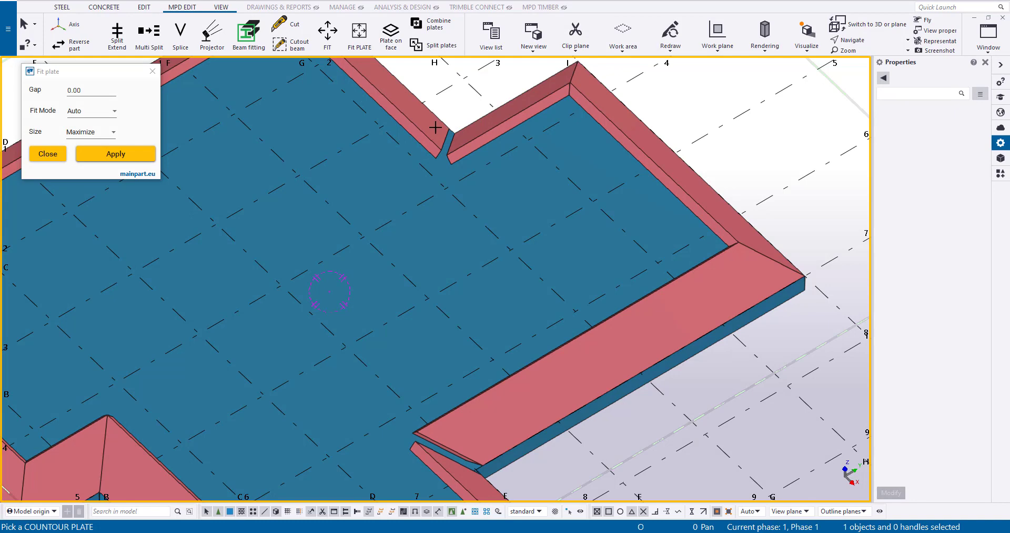
{"action": "left_click", "coordinate": [435, 129]}
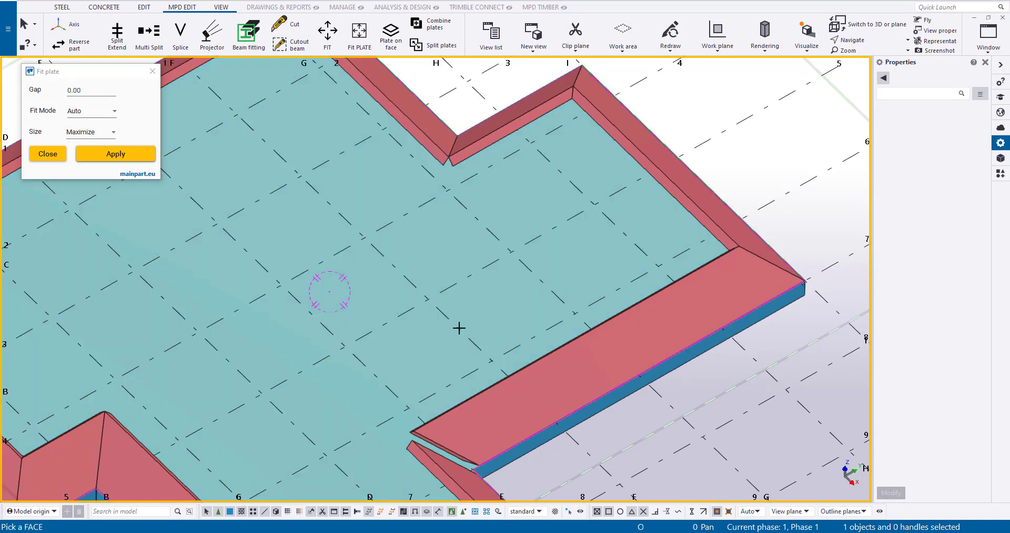
Fit the grid E and grid 7 edge plates to each other at their inner corner and end the fitting command
{"action": "middle_click_drag", "start_coordinate": [458, 327], "coordinate": [461, 205]}
{"action": "left_click", "coordinate": [463, 373]}
{"action": "left_click", "coordinate": [463, 375]}
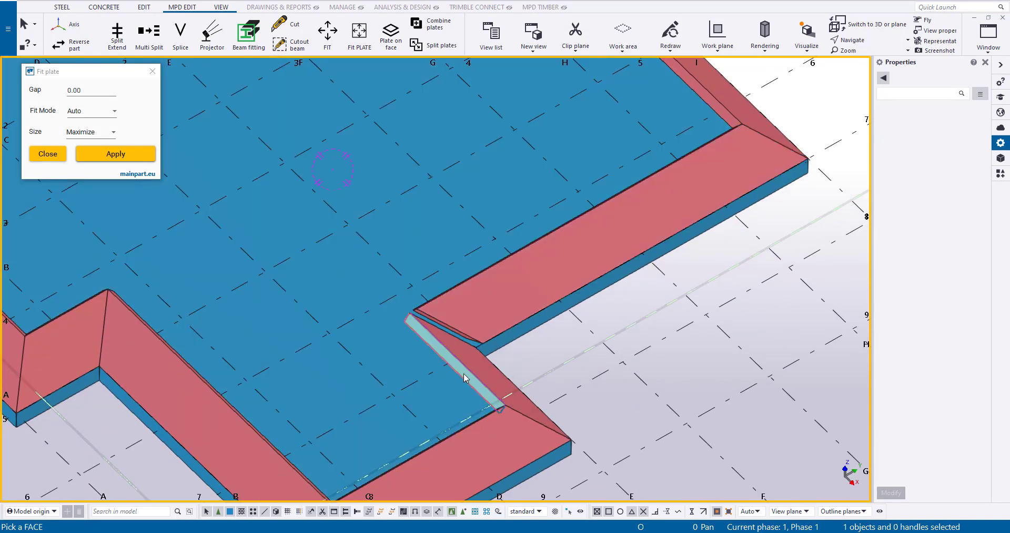
{"action": "left_click", "coordinate": [472, 354]}
{"action": "right_click", "coordinate": [475, 318]}
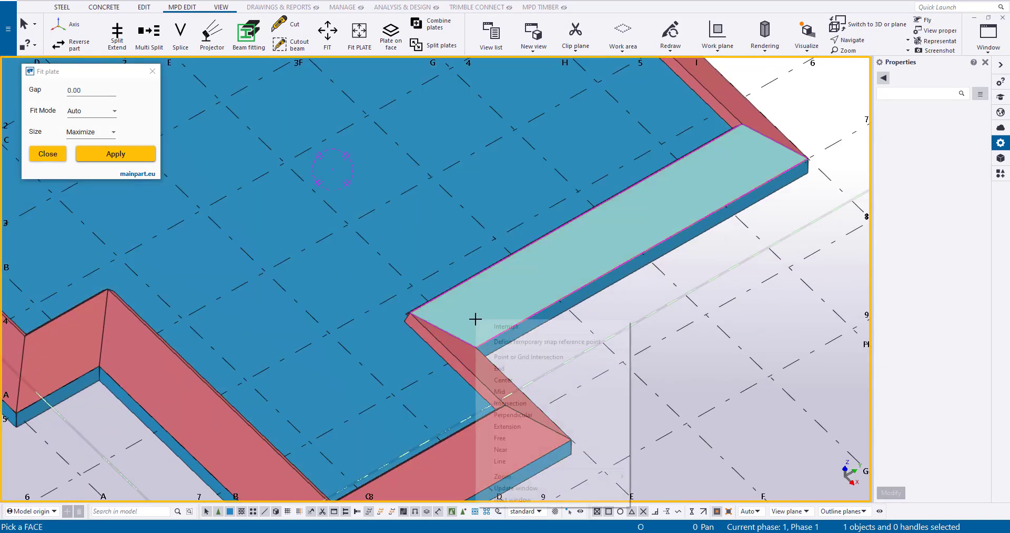
{"action": "left_click", "coordinate": [506, 325]}
Extend the grid E and grid B edge plates up to each other with Fit plate so they meet at a ridge
{"action": "scroll", "coordinate": [507, 319], "scroll_direction": "down", "scroll_amount": 3}
{"action": "middle_click_drag", "start_coordinate": [508, 320], "coordinate": [545, 319], "text": "ctrl"}
{"action": "middle_click_drag", "start_coordinate": [631, 268], "coordinate": [479, 314], "text": "ctrl"}
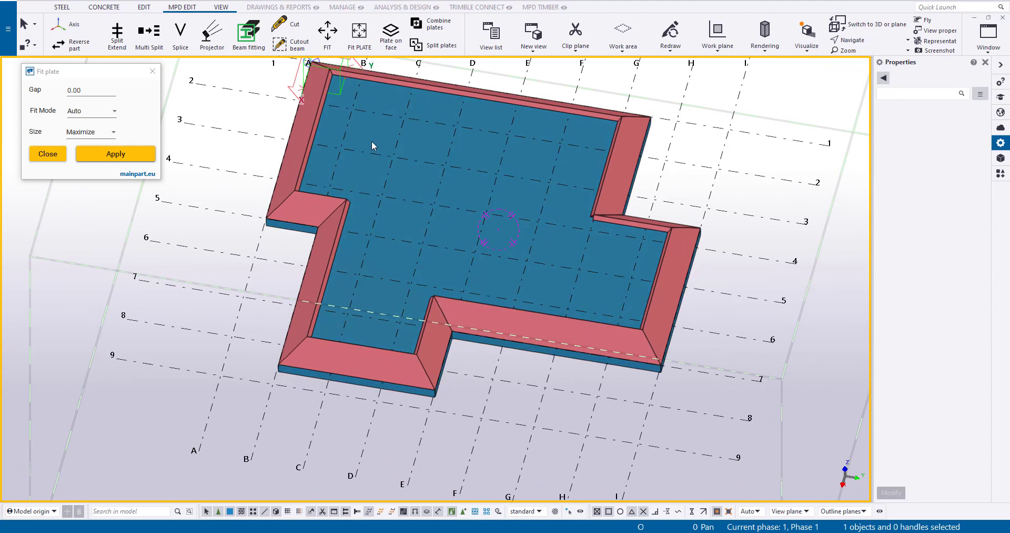
{"action": "left_click", "coordinate": [360, 43]}
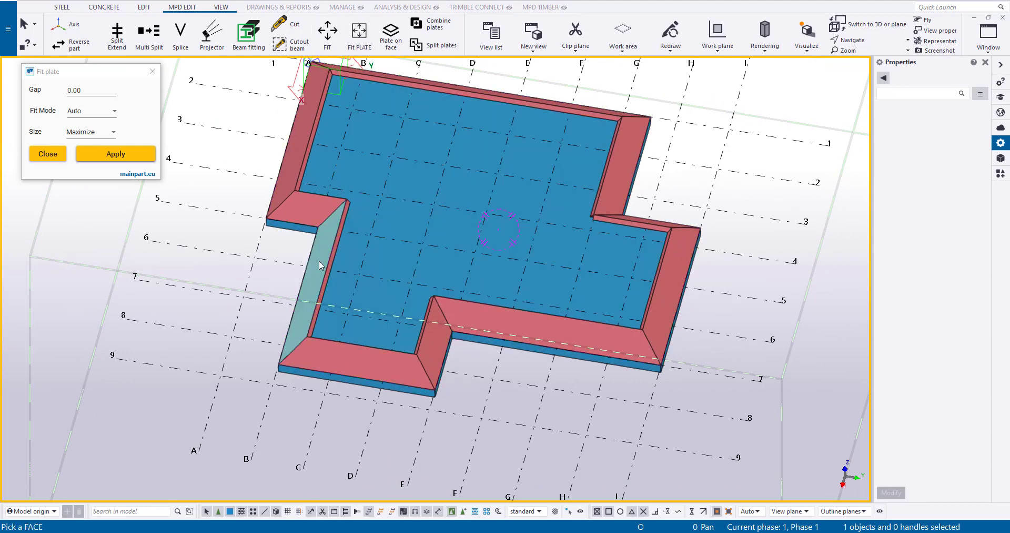
{"action": "left_click", "coordinate": [321, 264]}
{"action": "left_click", "coordinate": [431, 326]}
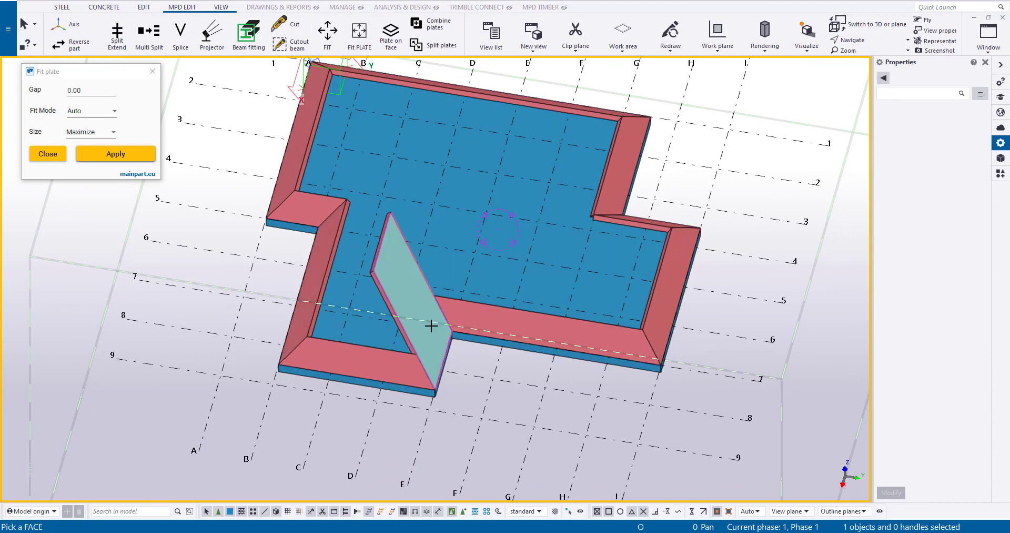
{"action": "left_click", "coordinate": [319, 278]}
{"action": "left_click", "coordinate": [318, 278]}
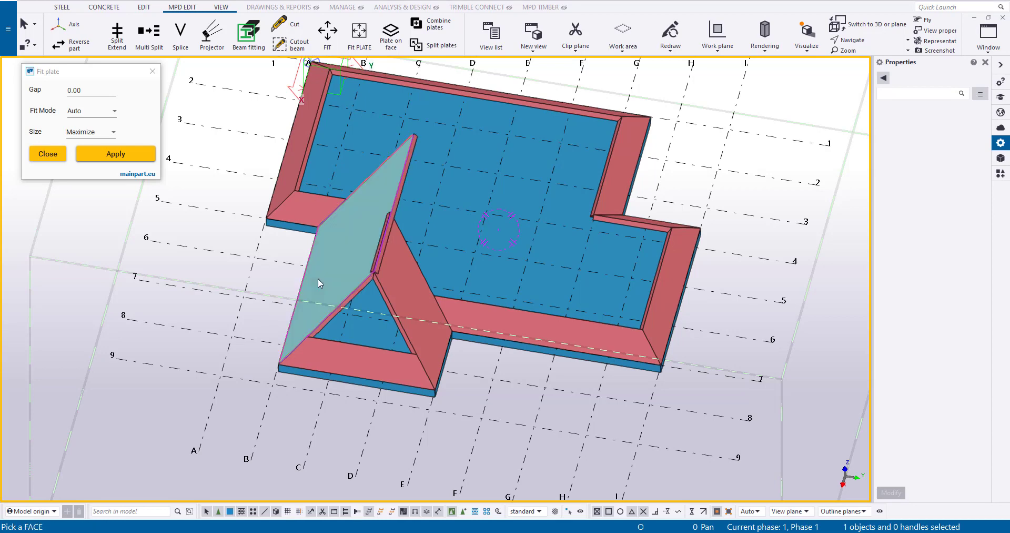
Set the plate fit size to Minimize and trim the grid B and grid E plates at their ridge
{"action": "middle_click_drag", "start_coordinate": [318, 278], "coordinate": [311, 287], "text": "ctrl"}
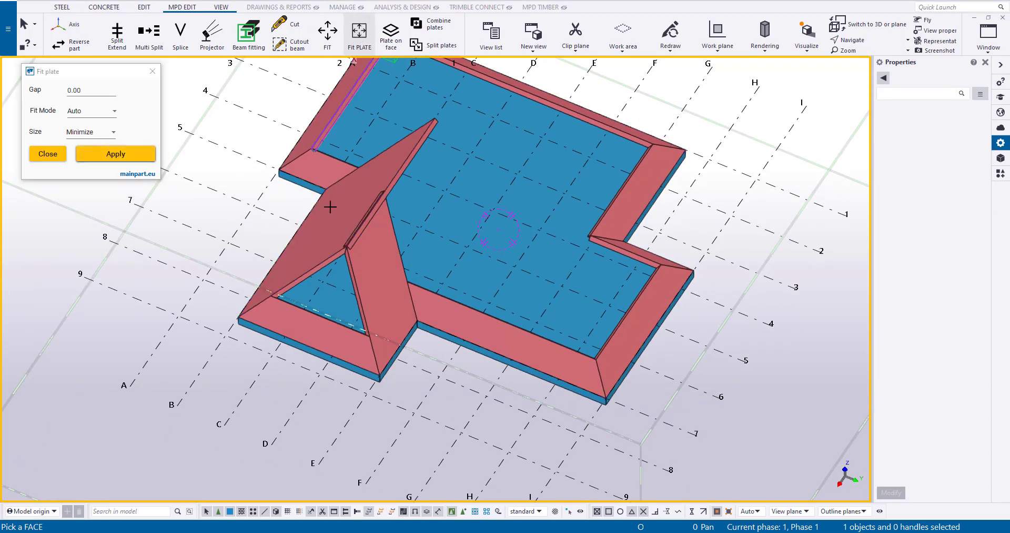
{"action": "left_click", "coordinate": [356, 216]}
{"action": "left_click", "coordinate": [357, 216]}
Fit the grid 4 and grid 7 edge plates to each other along a common ridge
{"action": "middle_click_drag", "start_coordinate": [356, 216], "coordinate": [334, 210], "text": "ctrl"}
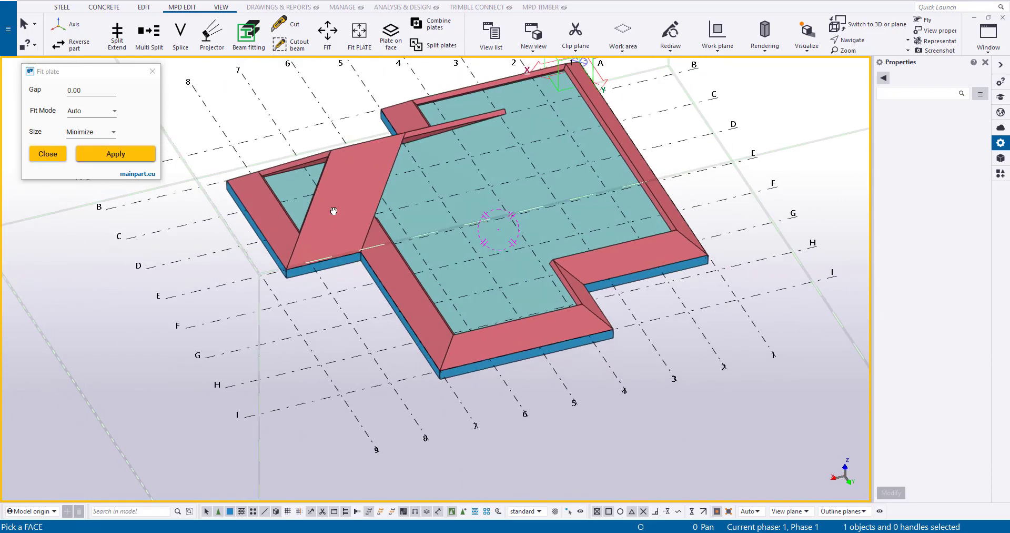
{"action": "left_click", "coordinate": [567, 275]}
{"action": "left_click", "coordinate": [427, 316]}
{"action": "middle_click_drag", "start_coordinate": [427, 316], "coordinate": [375, 301], "text": "ctrl"}
{"action": "left_click", "coordinate": [474, 286]}
{"action": "left_click", "coordinate": [469, 292]}
Fit the grid 5 and grid 1 edge plates to each other along a common ridge
{"action": "middle_click_drag", "start_coordinate": [469, 289], "coordinate": [155, 286], "text": "ctrl"}
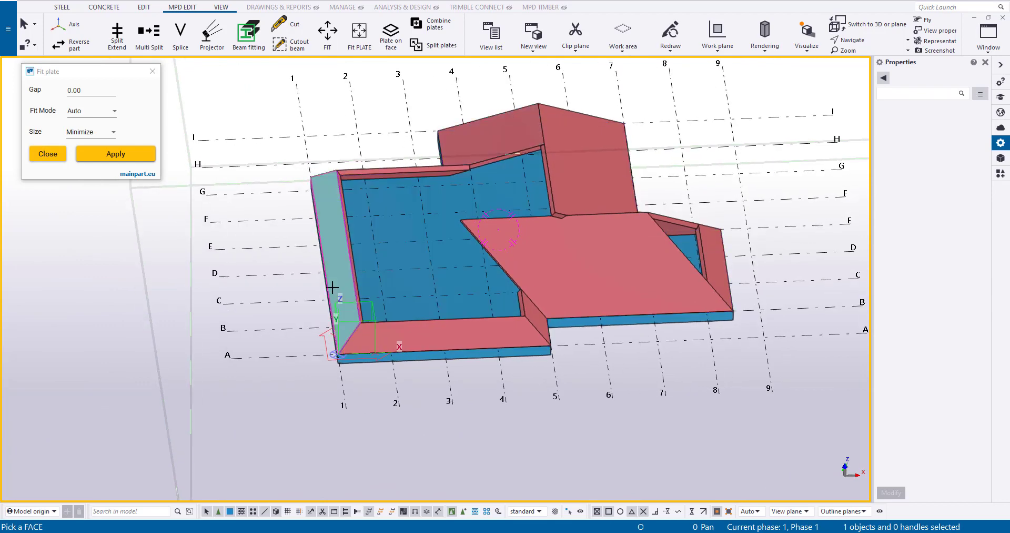
{"action": "left_click", "coordinate": [521, 310]}
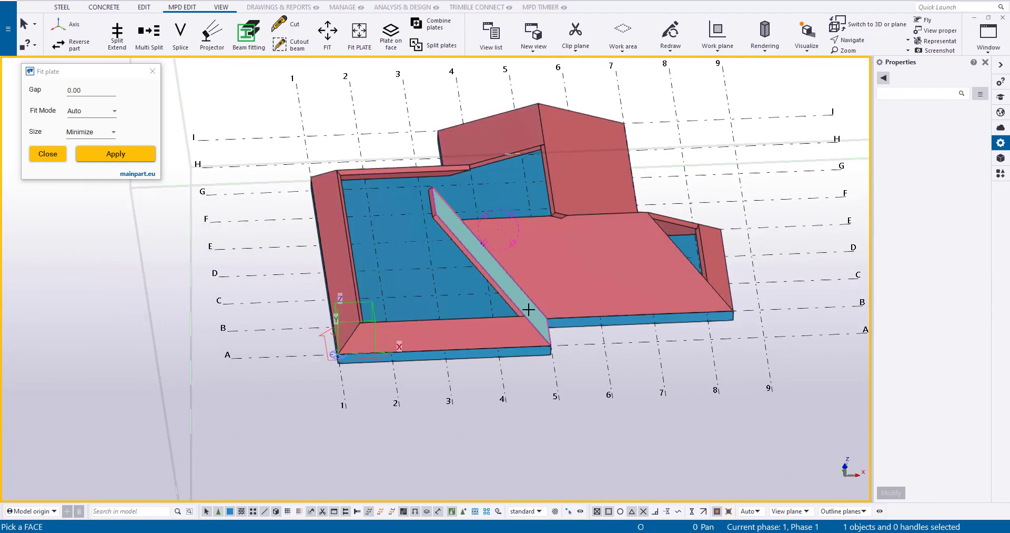
{"action": "middle_click_drag", "start_coordinate": [529, 309], "coordinate": [450, 274], "text": "ctrl"}
{"action": "left_click", "coordinate": [445, 273]}
Fit the grid G and grid B edge plates to each other at the main ridge and end the fitting command
{"action": "middle_click_drag", "start_coordinate": [314, 269], "coordinate": [274, 270], "text": "ctrl"}
{"action": "middle_click_drag", "start_coordinate": [385, 278], "coordinate": [247, 261], "text": "ctrl"}
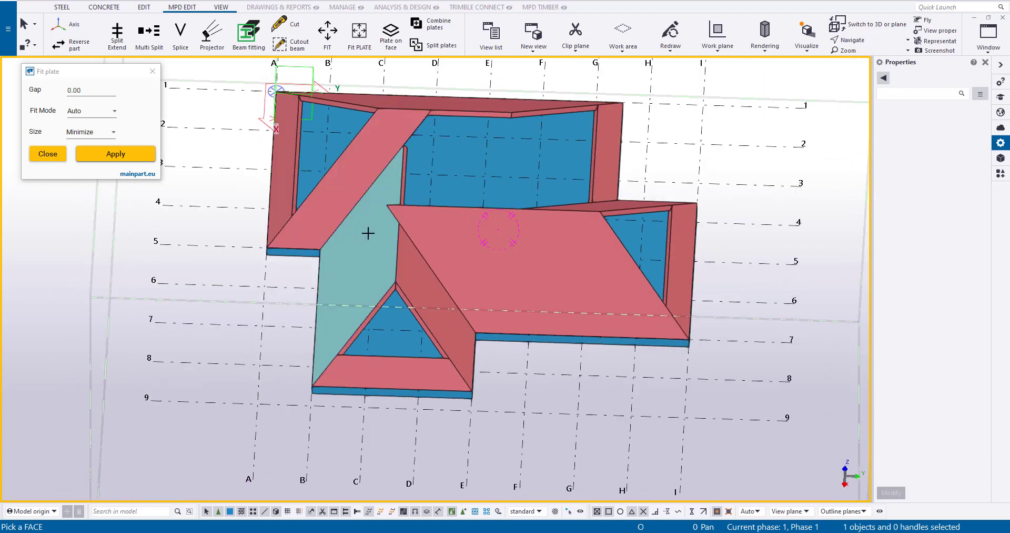
{"action": "left_click", "coordinate": [572, 156]}
{"action": "left_click", "coordinate": [387, 185]}
{"action": "right_click", "coordinate": [760, 152]}
{"action": "left_click", "coordinate": [790, 159]}
Split the grid B edge plate in two along the line of its ridge with the grid E plate
{"action": "middle_click_drag", "start_coordinate": [681, 246], "coordinate": [552, 188], "text": "ctrl"}
{"action": "scroll", "coordinate": [526, 265], "scroll_direction": "up", "scroll_amount": 5}
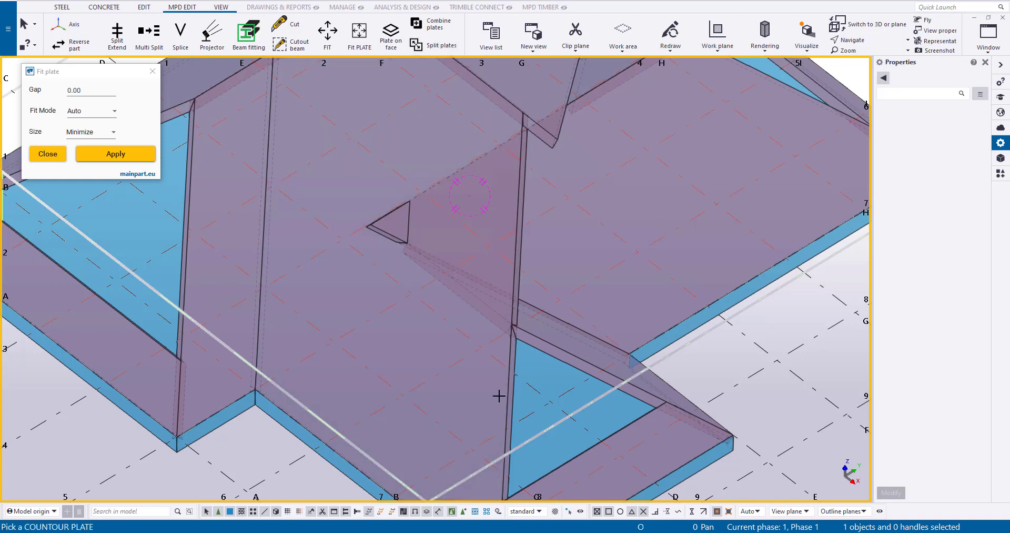
{"action": "left_click", "coordinate": [407, 243]}
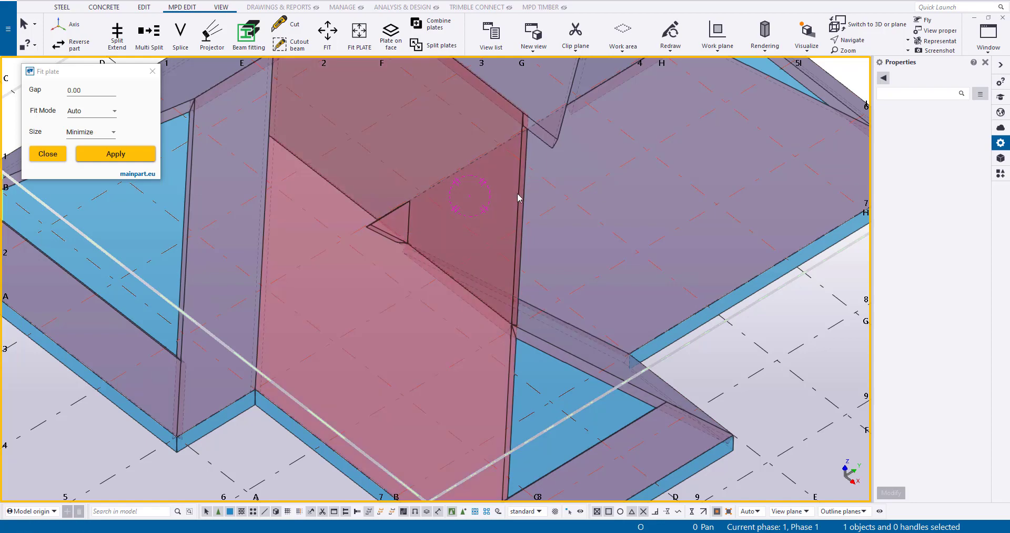
Split the upper piece of the grid B plate diagonally between the grid 1 and grid G plates and delete the surplus triangle
{"action": "scroll", "coordinate": [545, 241], "scroll_direction": "down", "scroll_amount": 4}
{"action": "middle_click_drag", "start_coordinate": [545, 241], "coordinate": [770, 256], "text": "ctrl"}
{"action": "left_click", "coordinate": [762, 216]}
{"action": "scroll", "coordinate": [534, 277], "scroll_direction": "up", "scroll_amount": 4}
{"action": "middle_click_drag", "start_coordinate": [535, 174], "coordinate": [513, 242]}
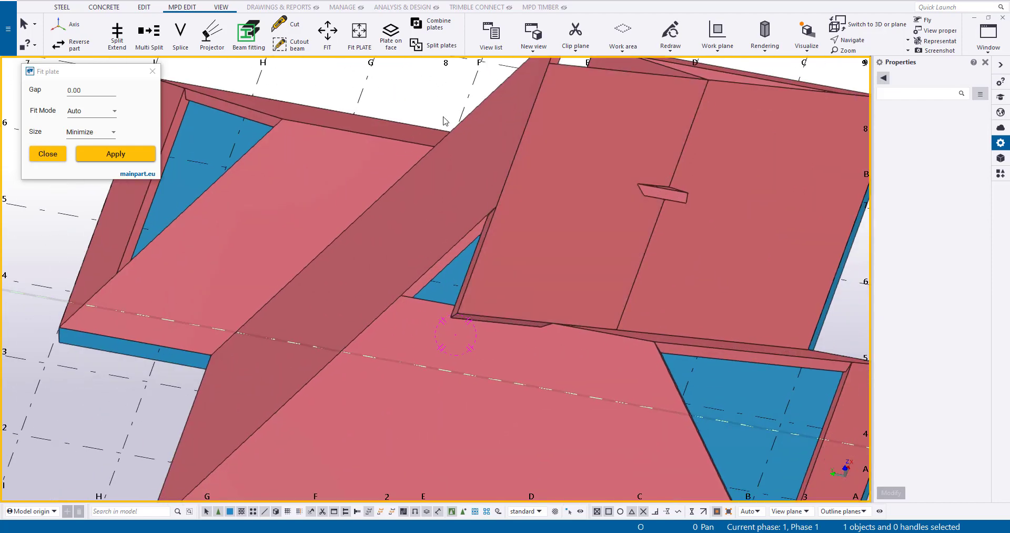
{"action": "left_click", "coordinate": [426, 47]}
{"action": "left_click", "coordinate": [469, 275]}
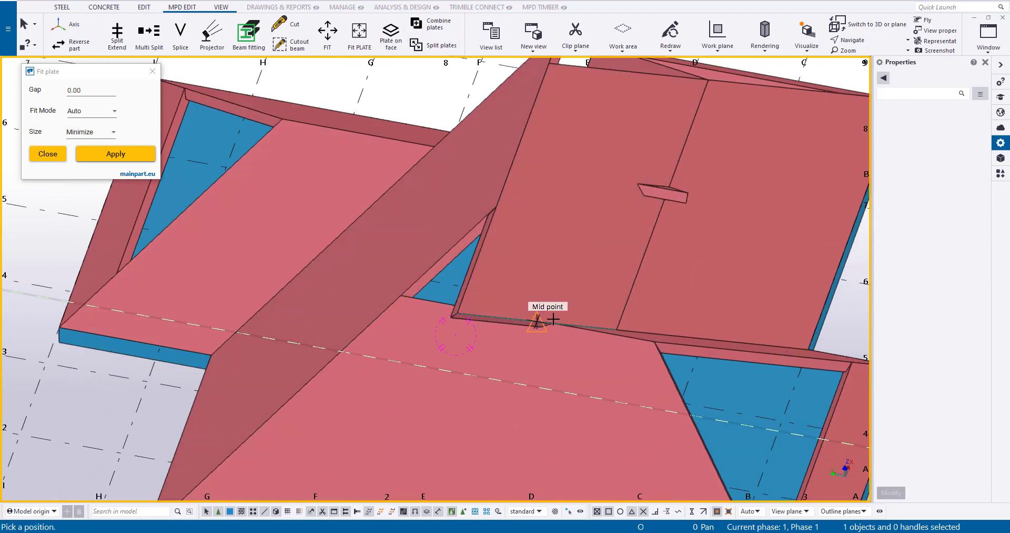
{"action": "left_click", "coordinate": [497, 206]}
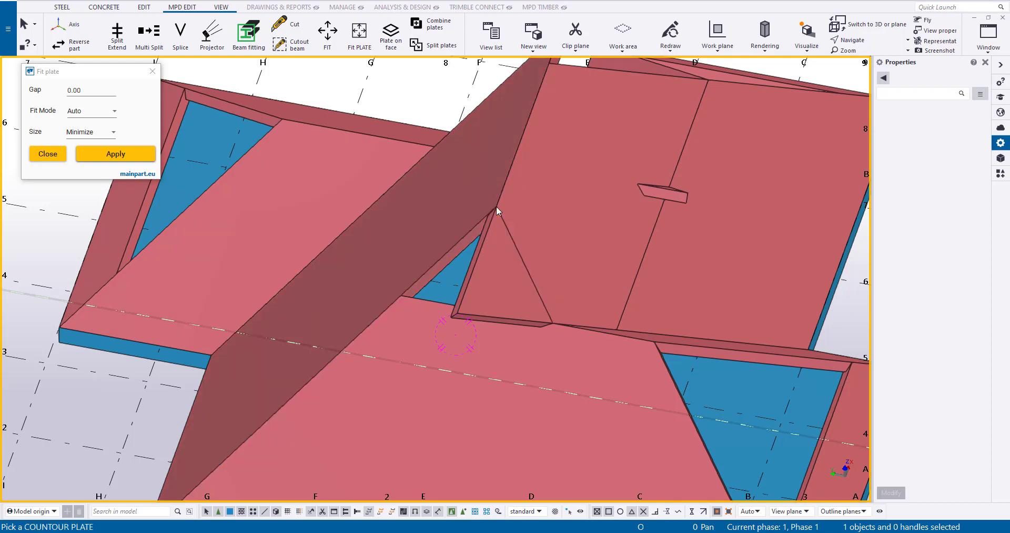
{"action": "left_click", "coordinate": [475, 276]}
{"action": "key", "text": "Delete"}
{"action": "scroll", "coordinate": [473, 279], "scroll_direction": "down", "scroll_amount": 4}
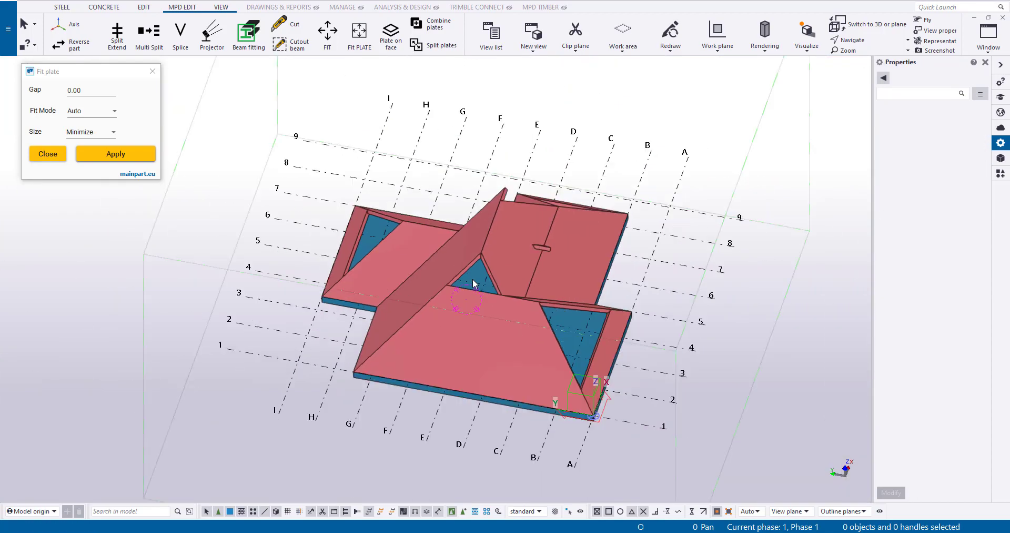
Move the slanted edge of the upper grid B piece on the grid 7 side inward using direct modification
{"action": "middle_click_drag", "start_coordinate": [484, 282], "coordinate": [534, 258], "text": "ctrl"}
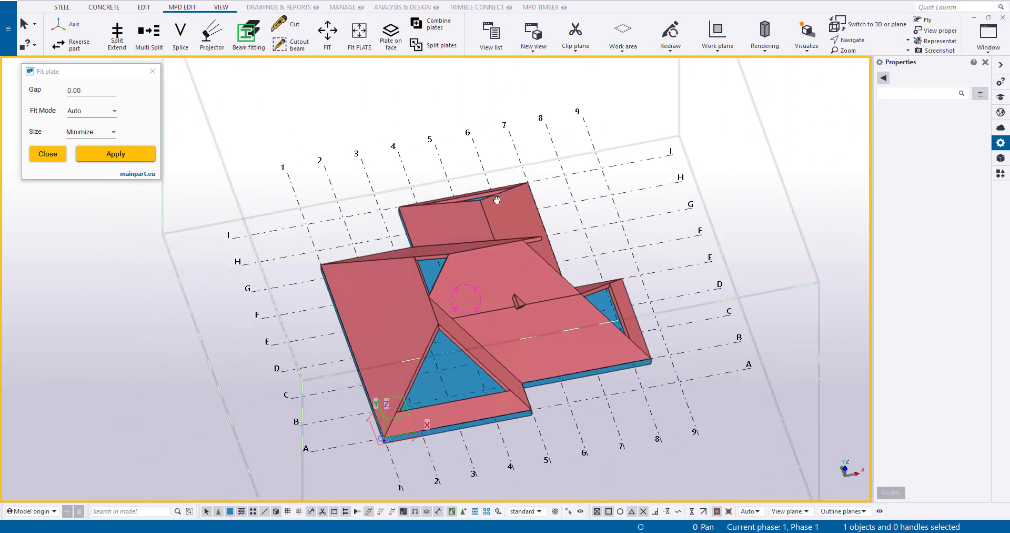
{"action": "left_click", "coordinate": [535, 258]}
{"action": "scroll", "coordinate": [547, 274], "scroll_direction": "up", "scroll_amount": 3}
{"action": "key", "text": "d"}
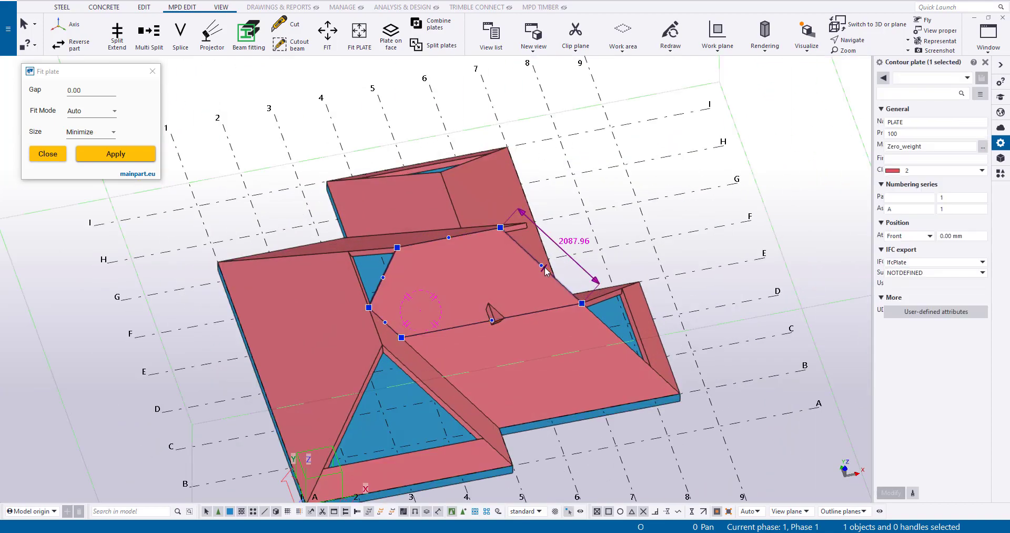
{"action": "left_click_drag", "start_coordinate": [551, 273], "coordinate": [473, 290]}
{"action": "left_click", "coordinate": [640, 232]}
Split the grid 7 edge plate along the slanted edge of the upper grid B piece and delete the protruding tip
{"action": "middle_click_drag", "start_coordinate": [640, 232], "coordinate": [547, 205], "text": "ctrl"}
{"action": "scroll", "coordinate": [425, 343], "scroll_direction": "up", "scroll_amount": 3}
{"action": "middle_click_drag", "start_coordinate": [478, 286], "coordinate": [479, 321]}
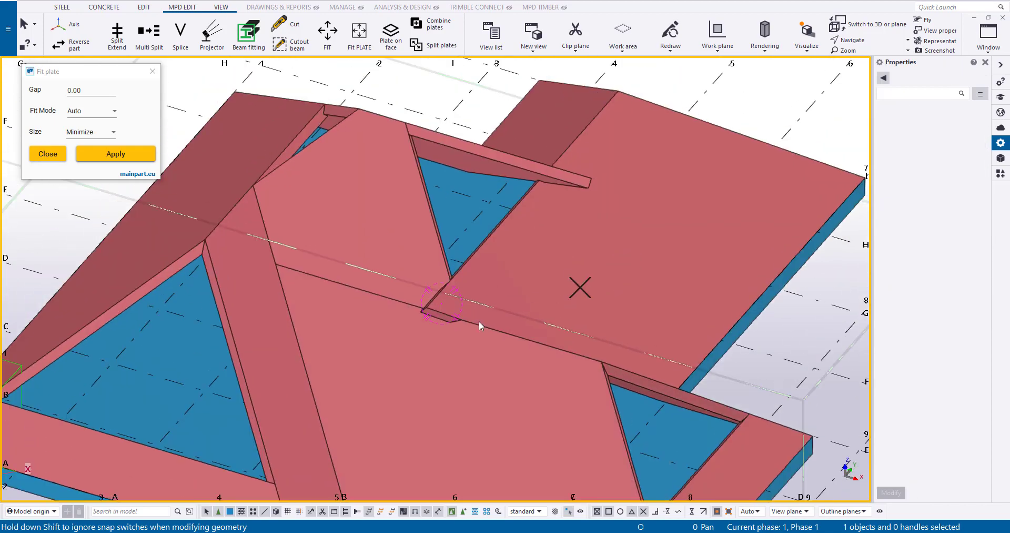
{"action": "left_click", "coordinate": [362, 35]}
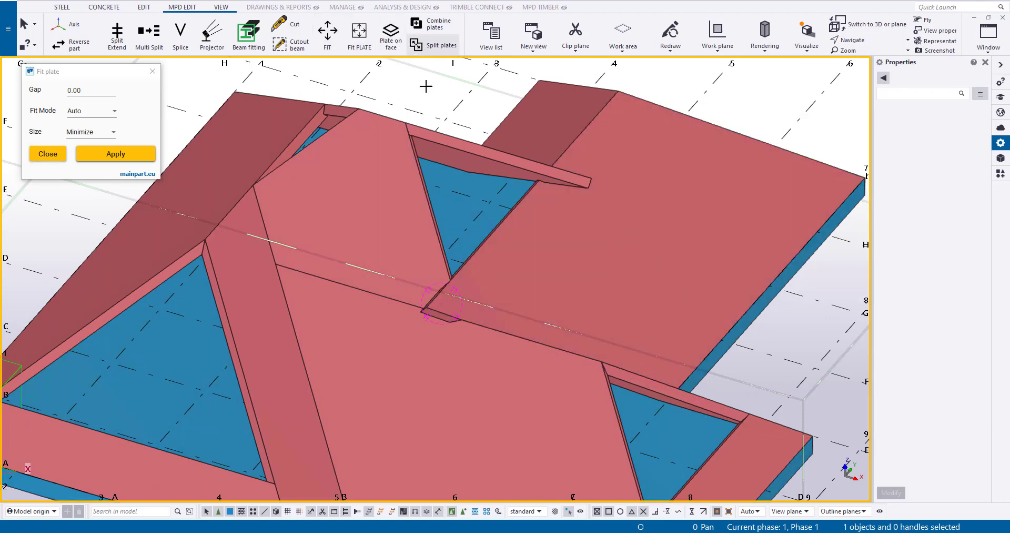
{"action": "left_click", "coordinate": [489, 301]}
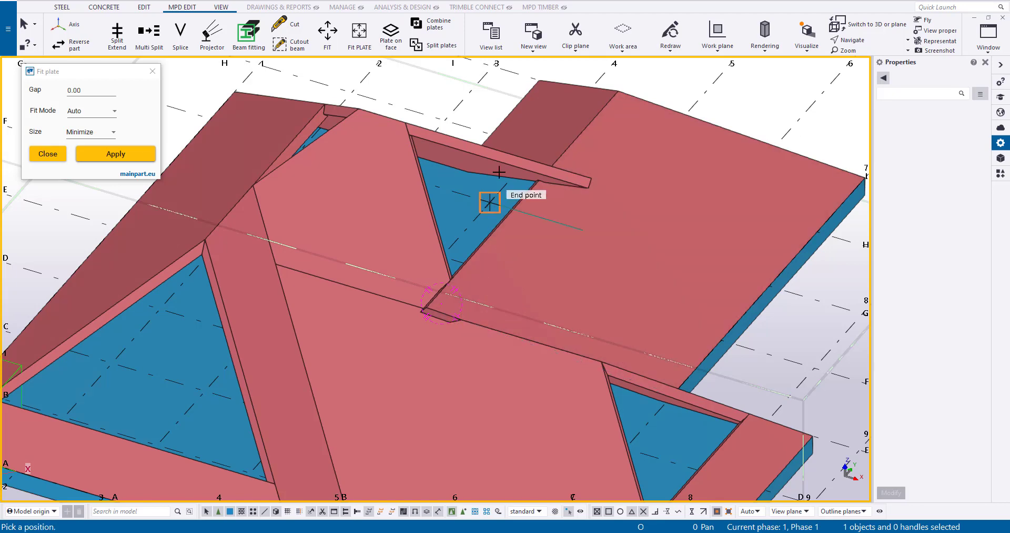
{"action": "left_click", "coordinate": [405, 122]}
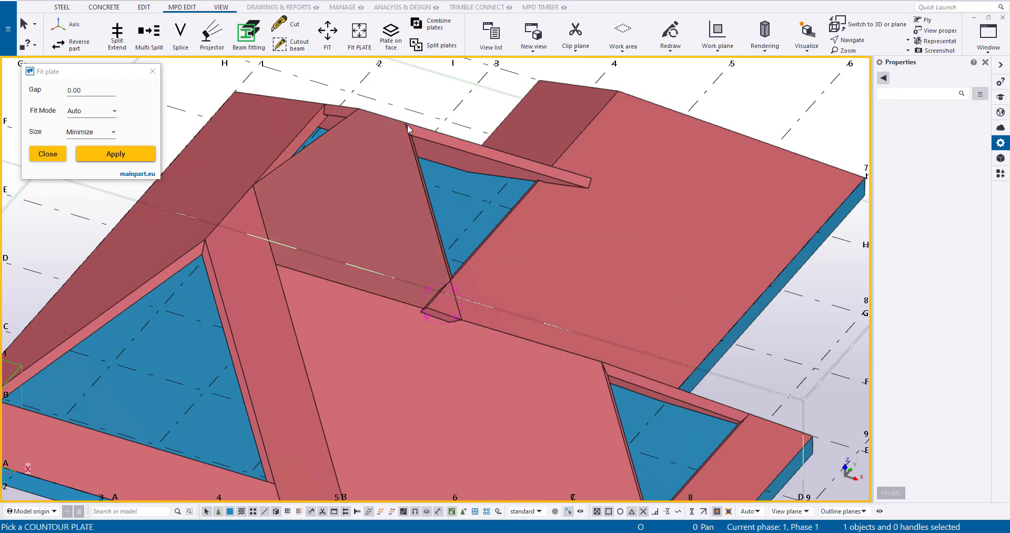
{"action": "left_click", "coordinate": [433, 305]}
{"action": "key", "text": "Delete"}
Split the grid G edge plate from the ridge end to the grid 7 plate and delete its overhanging triangular corner
{"action": "scroll", "coordinate": [440, 282], "scroll_direction": "down", "scroll_amount": 3}
{"action": "middle_click_drag", "start_coordinate": [440, 282], "coordinate": [476, 243], "text": "ctrl"}
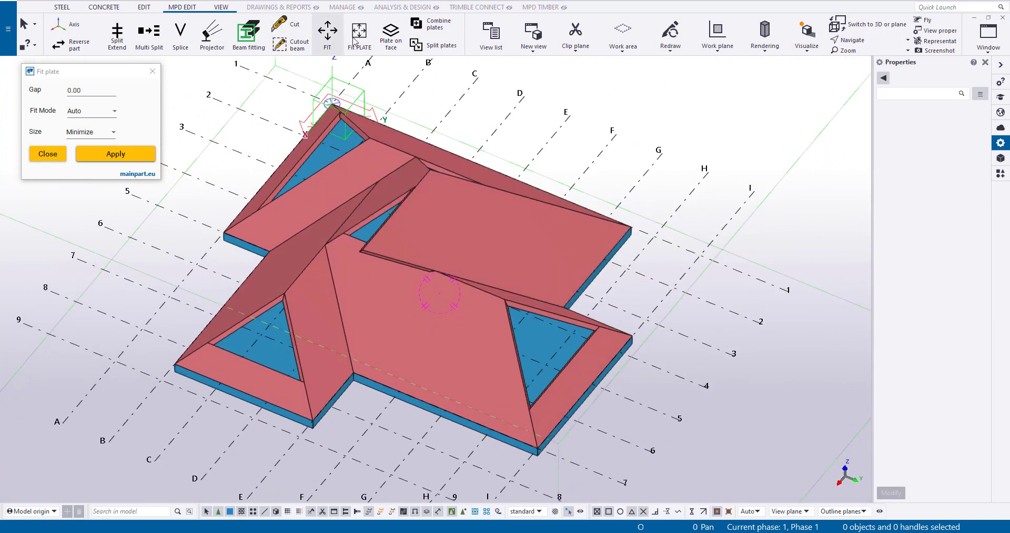
{"action": "left_click", "coordinate": [424, 52]}
{"action": "left_click", "coordinate": [420, 199]}
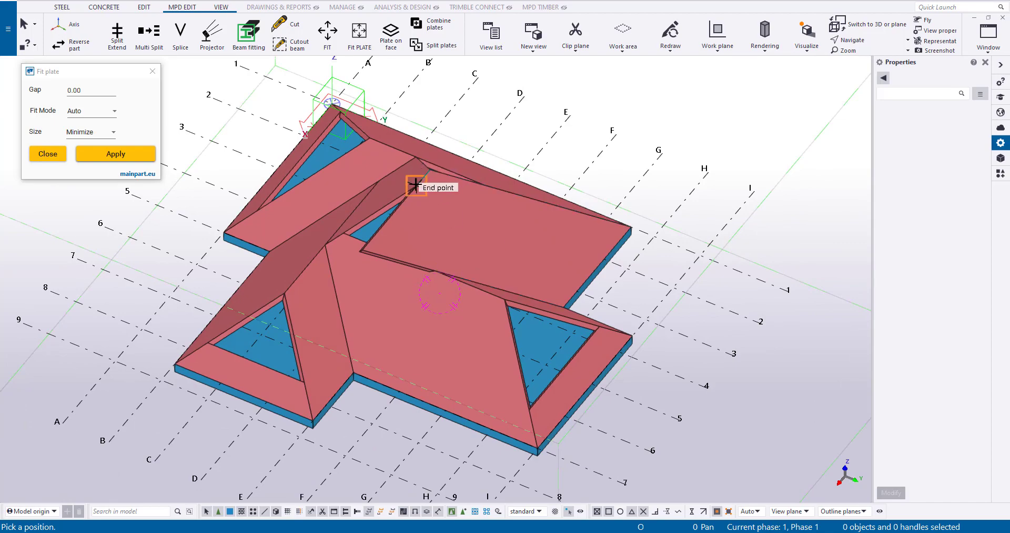
{"action": "left_click", "coordinate": [410, 241]}
{"action": "key", "text": "Delete"}
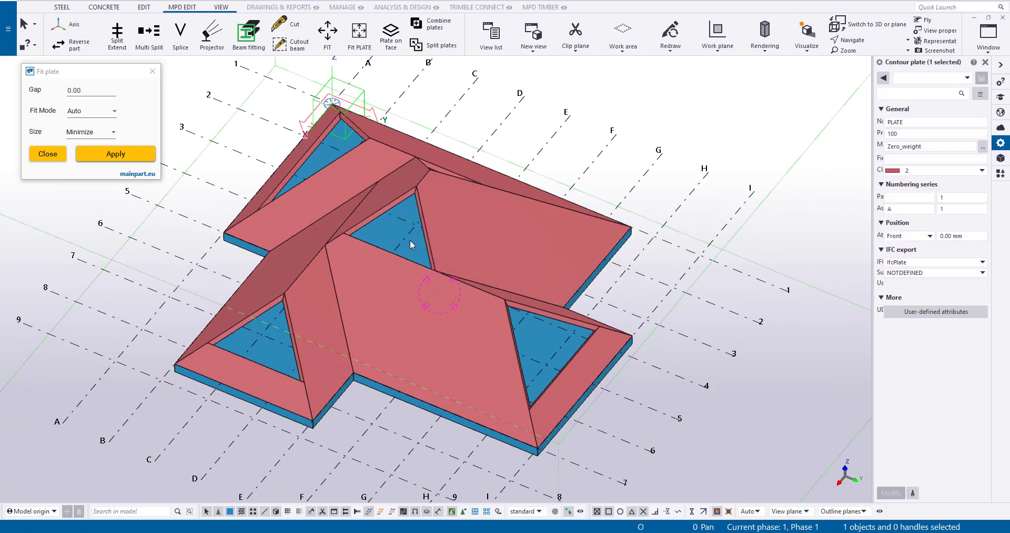
Fill the triangular opening between the grid G plate, grid 7 plate and upper grid B piece with a three-corner contour plate
{"action": "middle_click_drag", "start_coordinate": [473, 305], "coordinate": [435, 195], "text": "ctrl"}
{"action": "scroll", "coordinate": [433, 194], "scroll_direction": "up", "scroll_amount": 3}
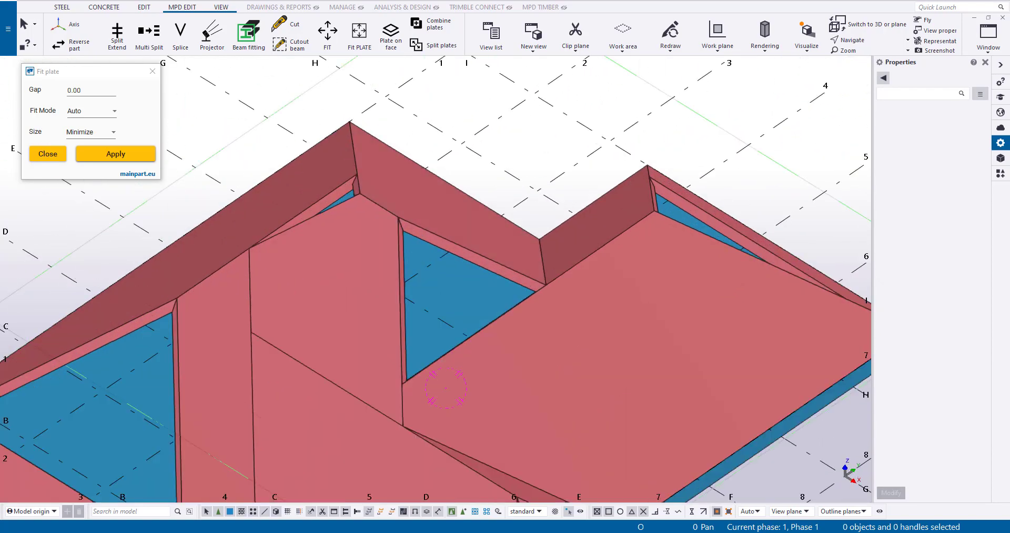
{"action": "scroll", "coordinate": [103, 10], "scroll_direction": "up", "scroll_amount": 3}
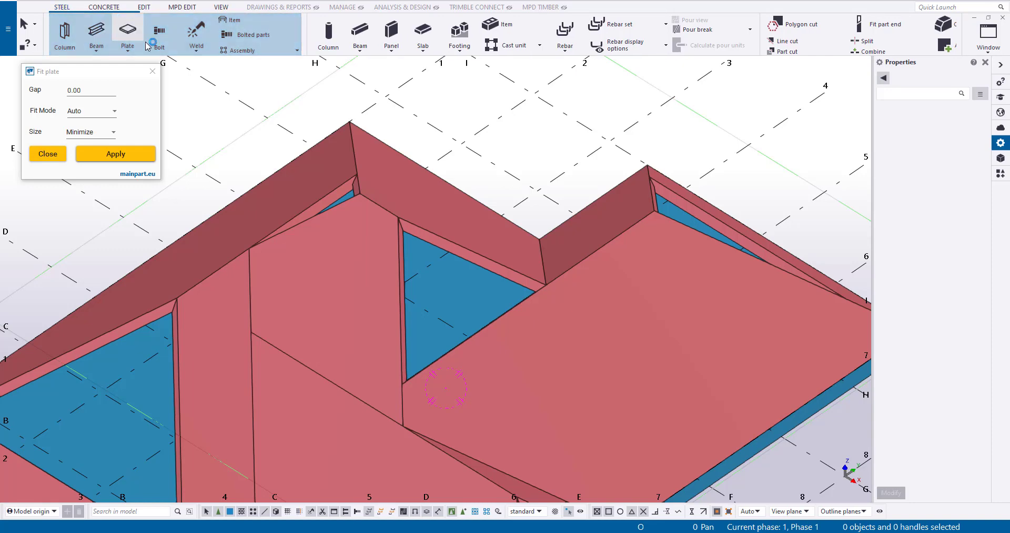
{"action": "left_click", "coordinate": [127, 39]}
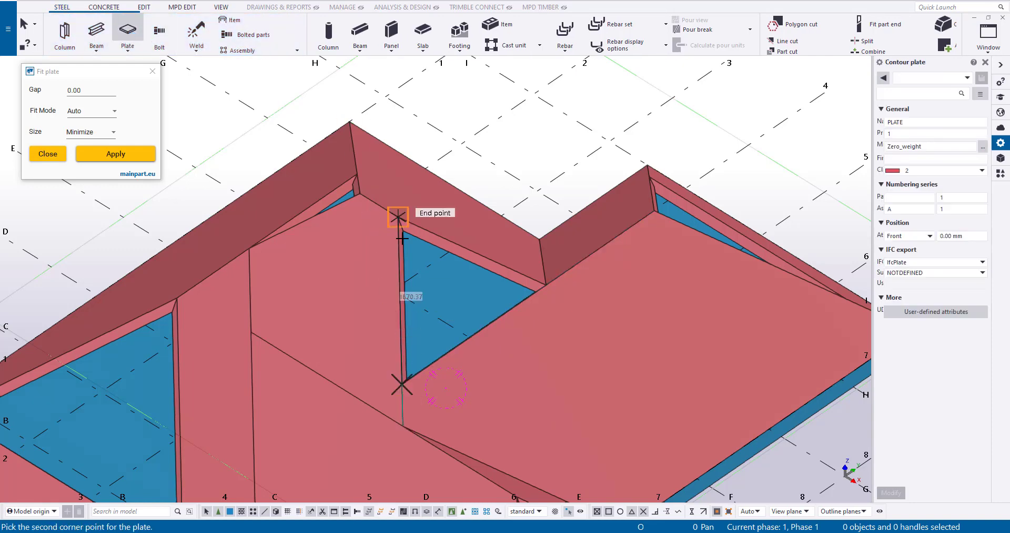
{"action": "left_click", "coordinate": [548, 286]}
{"action": "middle_click", "coordinate": [549, 285]}
Fill the triangular opening between the grid 1 plate, grid G plate and upper grid B piece with another contour plate
{"action": "scroll", "coordinate": [549, 286], "scroll_direction": "down", "scroll_amount": 5}
{"action": "middle_click_drag", "start_coordinate": [549, 286], "coordinate": [763, 254], "text": "ctrl"}
{"action": "scroll", "coordinate": [637, 232], "scroll_direction": "up", "scroll_amount": 3}
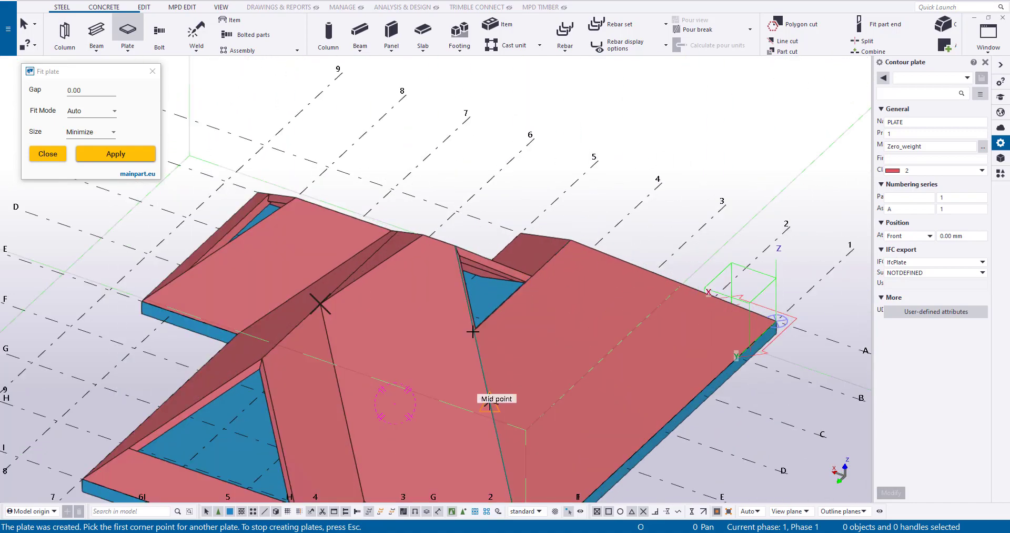
{"action": "left_click", "coordinate": [520, 268]}
{"action": "middle_click", "coordinate": [520, 267]}
Fill the triangular opening above the grid A edge plate, between the grid 1 and grid 5 plates, with a contour plate
{"action": "scroll", "coordinate": [564, 255], "scroll_direction": "down", "scroll_amount": 2}
{"action": "middle_click_drag", "start_coordinate": [564, 254], "coordinate": [274, 284], "text": "ctrl"}
{"action": "middle_click_drag", "start_coordinate": [362, 292], "coordinate": [415, 175]}
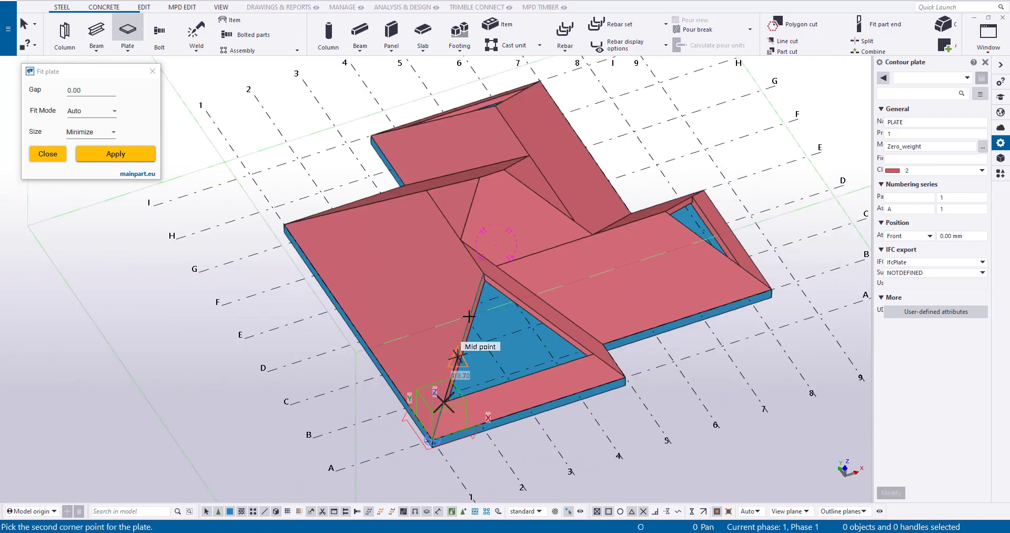
{"action": "left_click", "coordinate": [596, 361]}
{"action": "middle_click", "coordinate": [595, 361]}
{"action": "middle_click_drag", "start_coordinate": [595, 361], "coordinate": [436, 376], "text": "ctrl"}
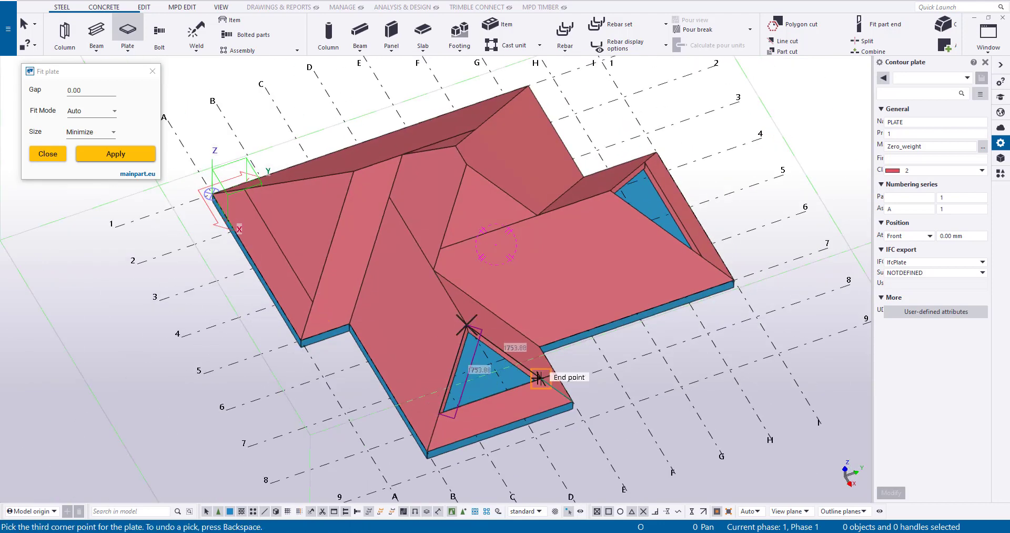
Fill the triangular openings above the edge plates near grid 9 and grid I with three-corner contour plates
{"action": "right_click", "coordinate": [537, 378]}
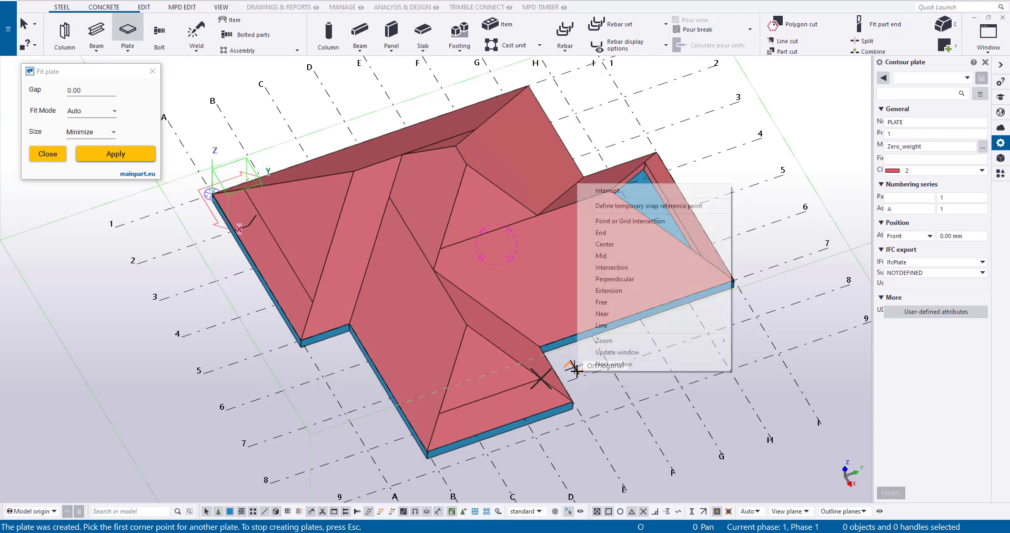
{"action": "left_click", "coordinate": [607, 191]}
{"action": "middle_click_drag", "start_coordinate": [608, 190], "coordinate": [244, 66], "text": "ctrl"}
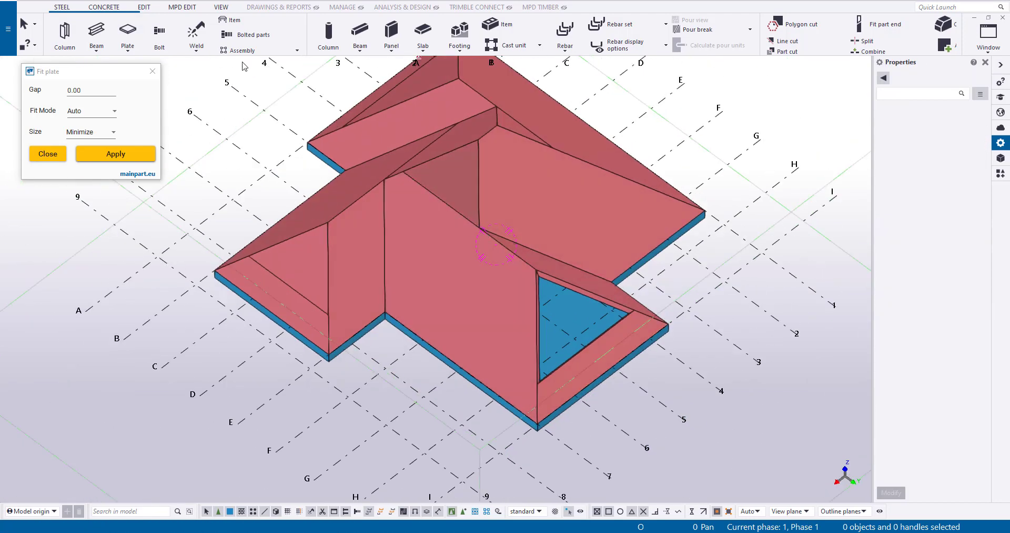
{"action": "left_click", "coordinate": [132, 32]}
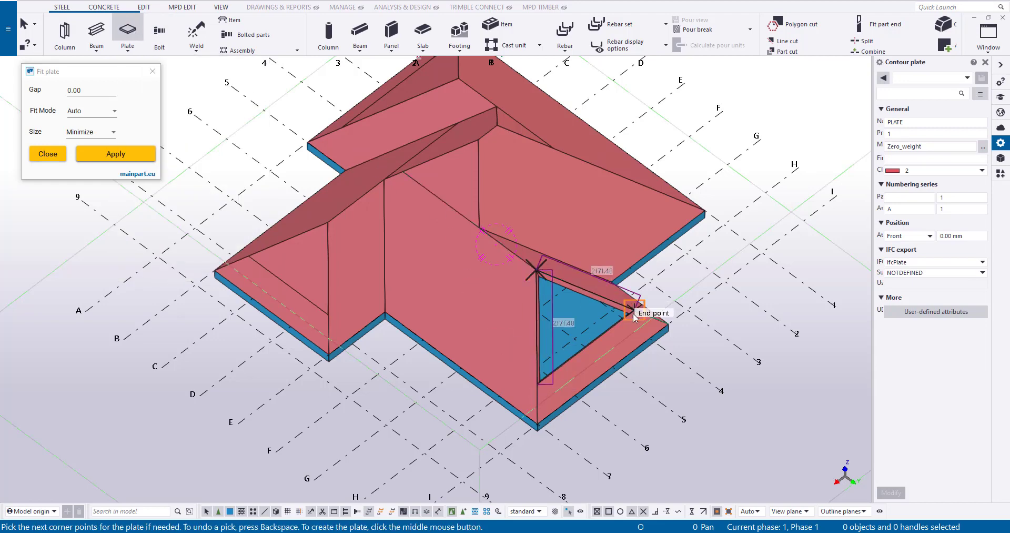
{"action": "middle_click", "coordinate": [681, 288]}
{"action": "right_click", "coordinate": [681, 287]}
{"action": "left_click", "coordinate": [700, 295]}
Combine the triangular contour plates with their adjoining edge plates so each roof slope is a single plate
{"action": "scroll", "coordinate": [684, 286], "scroll_direction": "down", "scroll_amount": 2}
{"action": "middle_click_drag", "start_coordinate": [684, 287], "coordinate": [248, 237], "text": "ctrl"}
{"action": "middle_click_drag", "start_coordinate": [569, 244], "coordinate": [416, 264]}
{"action": "key", "text": "v"}
{"action": "left_click", "coordinate": [404, 246]}
{"action": "scroll", "coordinate": [415, 265], "scroll_direction": "up", "scroll_amount": 3}
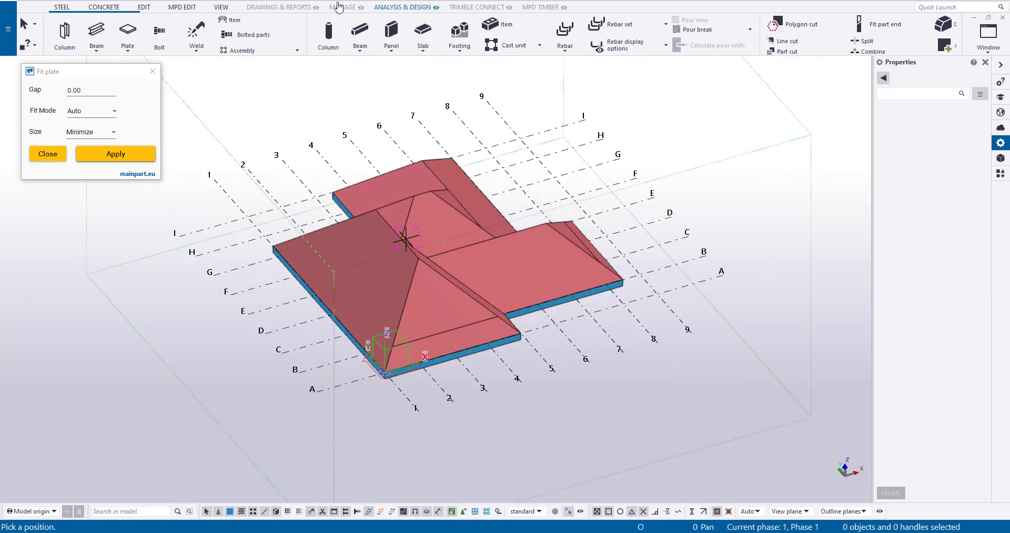
{"action": "left_click", "coordinate": [187, 11]}
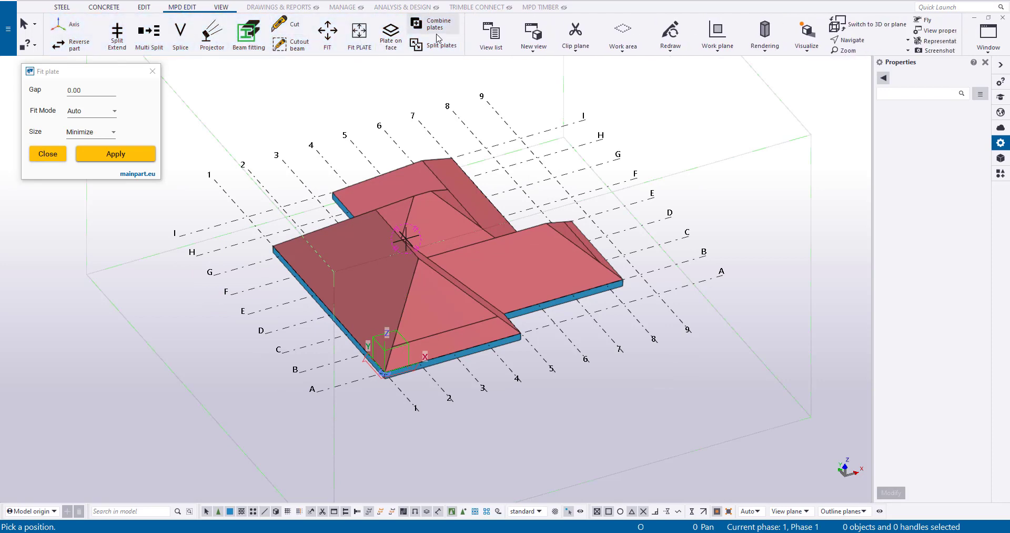
{"action": "left_click", "coordinate": [431, 27]}
{"action": "mouse_move", "coordinate": [456, 311]}
{"action": "middle_mouse_down", "text": "ctrl"}
{"action": "mouse_move", "coordinate": [503, 278]}
{"action": "mouse_move", "coordinate": [400, 285]}
{"action": "mouse_move", "coordinate": [458, 300]}
{"action": "middle_mouse_up", "text": "ctrl"}
{"action": "middle_click_drag", "start_coordinate": [444, 247], "coordinate": [431, 275], "text": "ctrl"}
{"action": "middle_click_drag", "start_coordinate": [464, 374], "coordinate": [406, 296], "text": "ctrl"}
{"action": "right_click", "coordinate": [438, 185]}
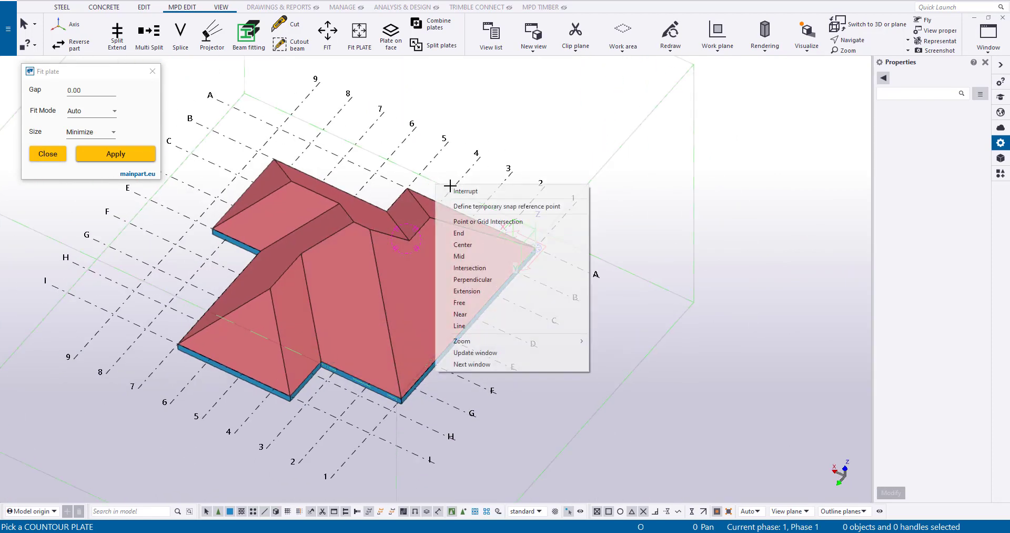
{"action": "left_click", "coordinate": [453, 190]}
Hide the concrete slab beneath the roof to expose the undersides of the roof plates
{"action": "middle_click_drag", "start_coordinate": [442, 327], "coordinate": [431, 258], "text": "ctrl"}
{"action": "right_click", "coordinate": [431, 258]}
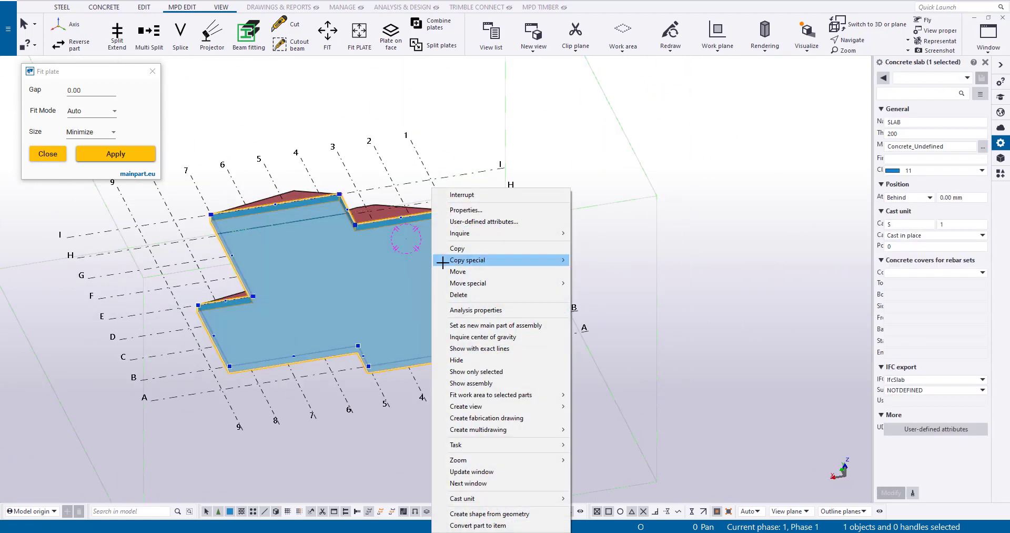
{"action": "left_click", "coordinate": [480, 359]}
{"action": "key", "text": "ctrl+p"}
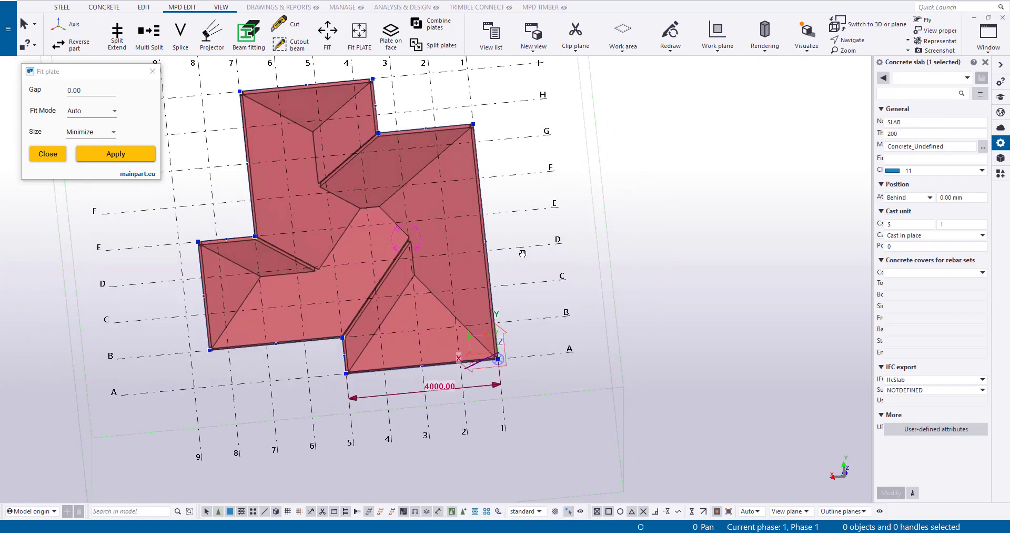